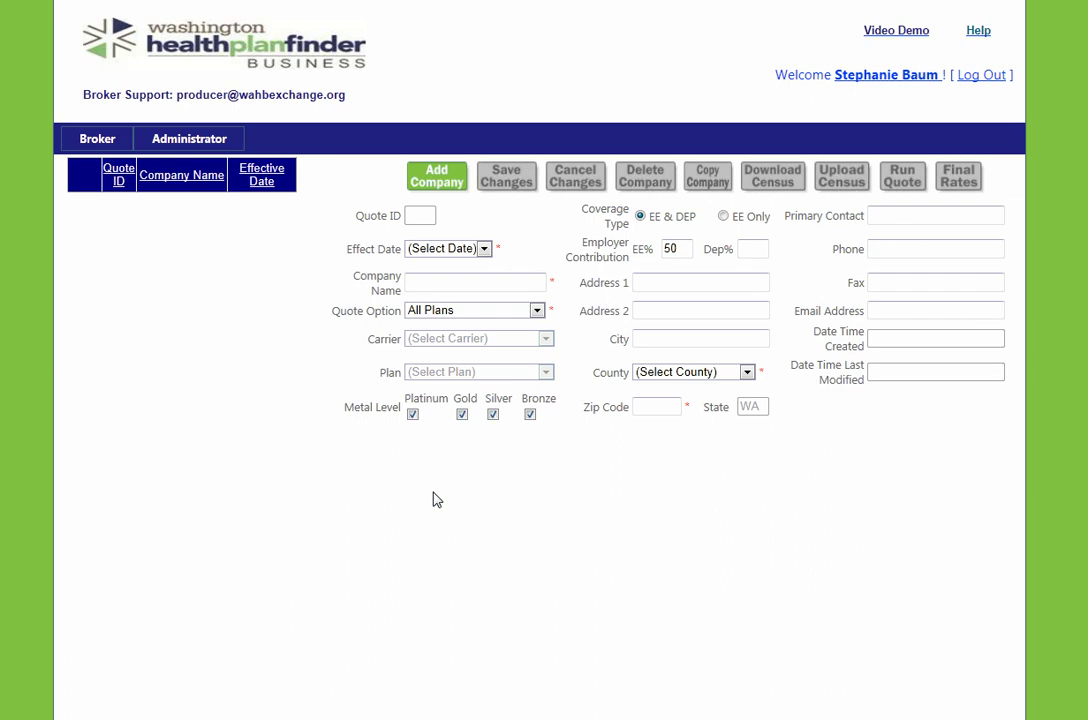
Add a new company quote for 'ABC Company' effective 01/01/2015, quoting one metal level
click(436, 186)
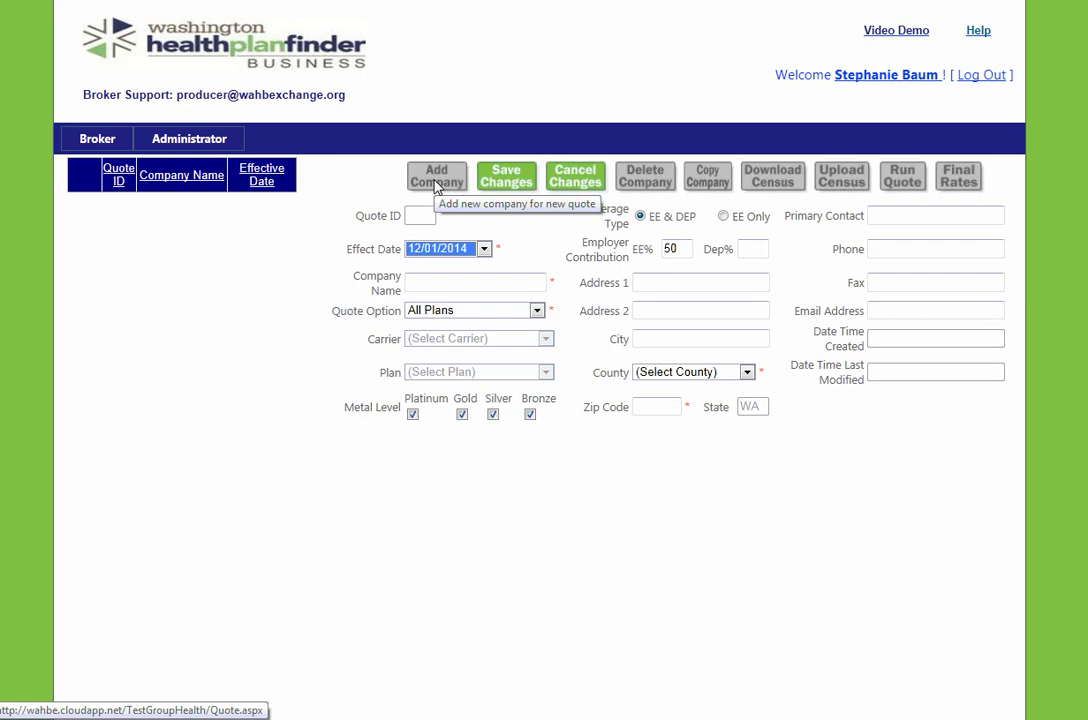
click(440, 249)
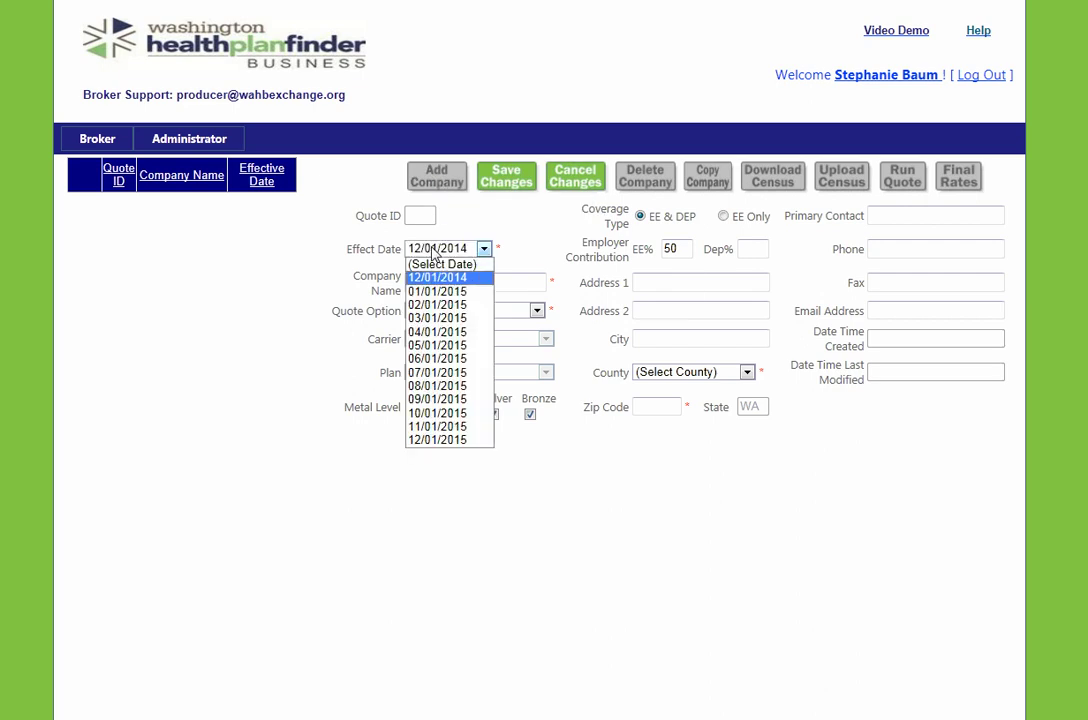
click(428, 293)
click(424, 288)
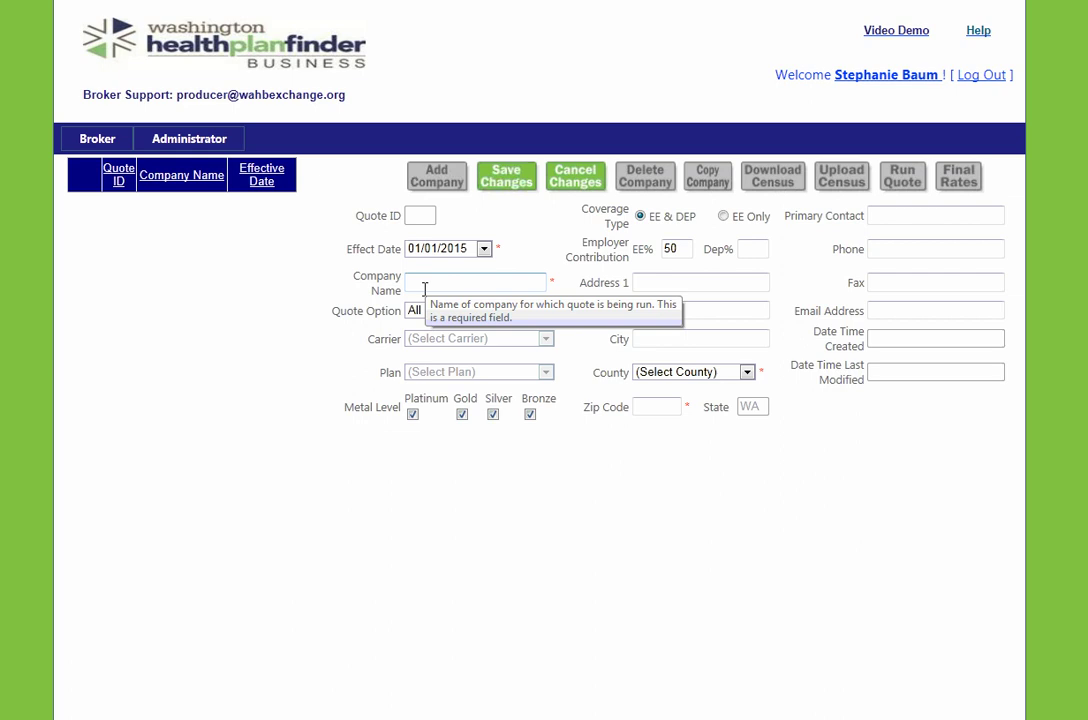
text(AB)
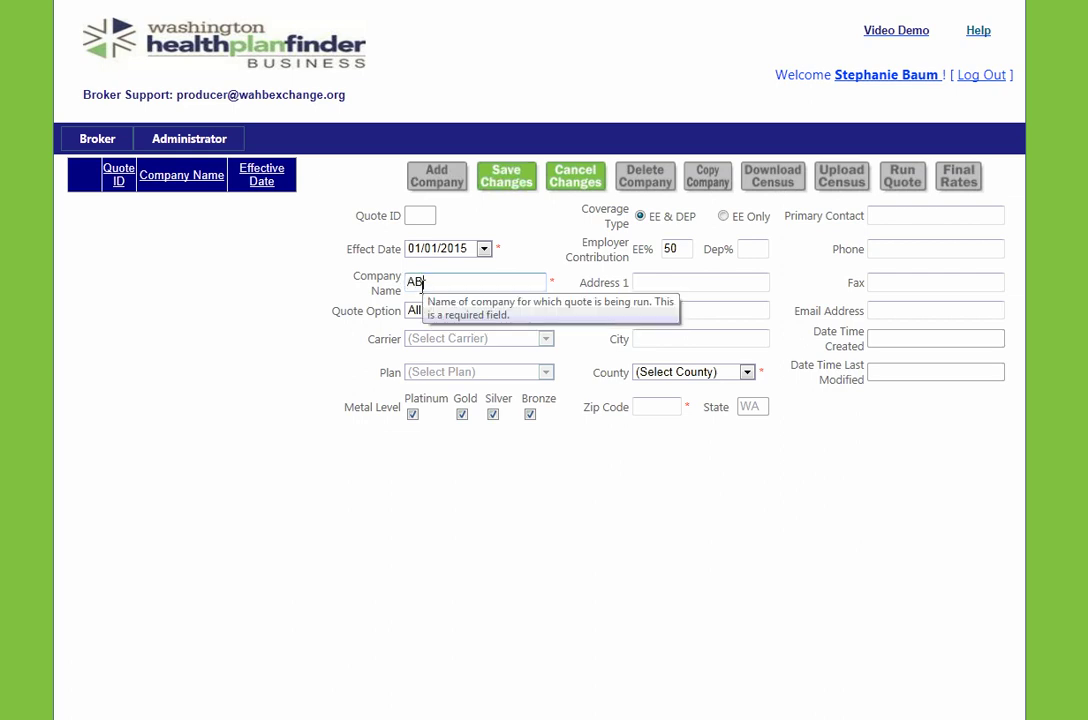
text(C Company)
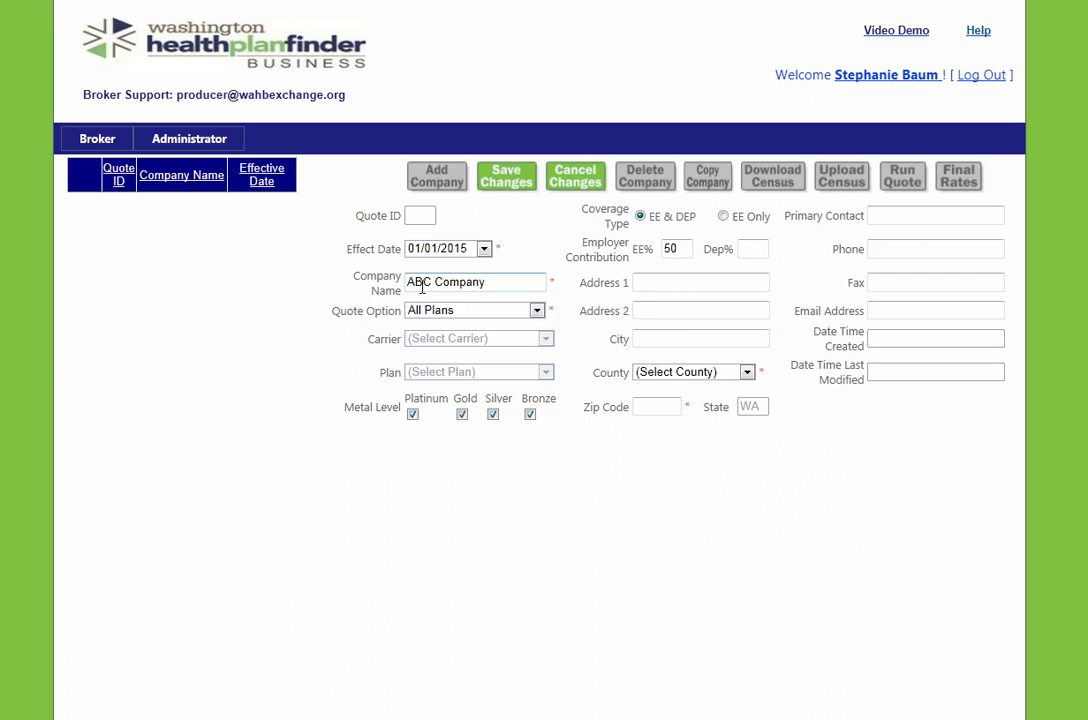
click(424, 313)
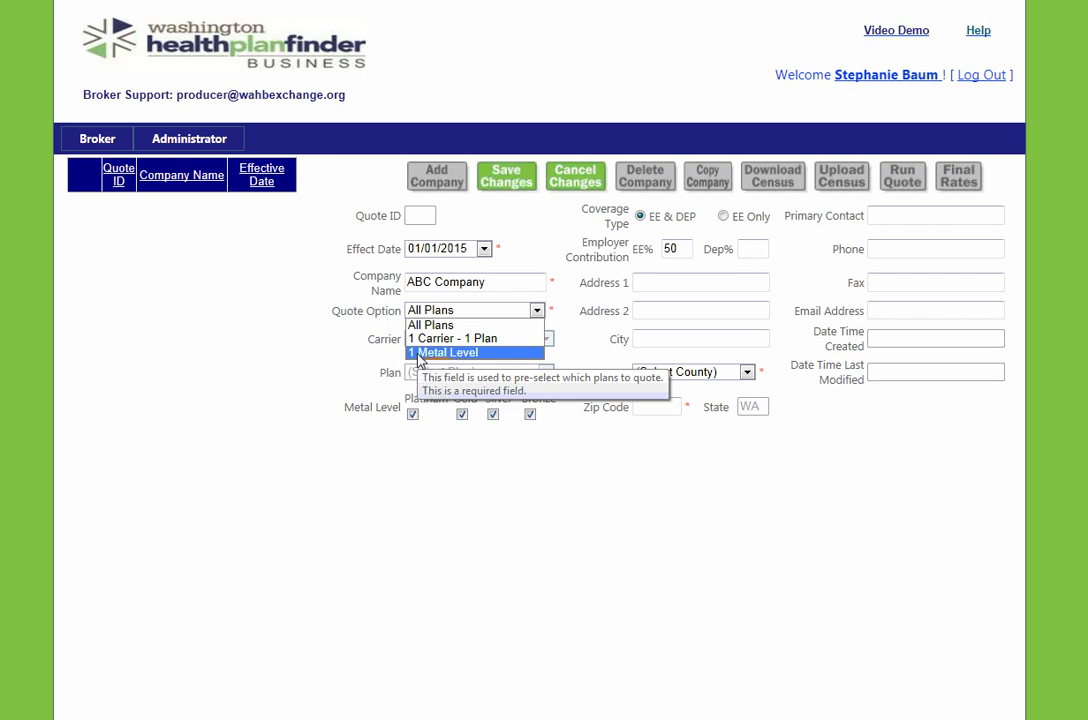
Limit the quote to one metal level by excluding Platinum, Gold and Bronze, leaving Silver
click(440, 352)
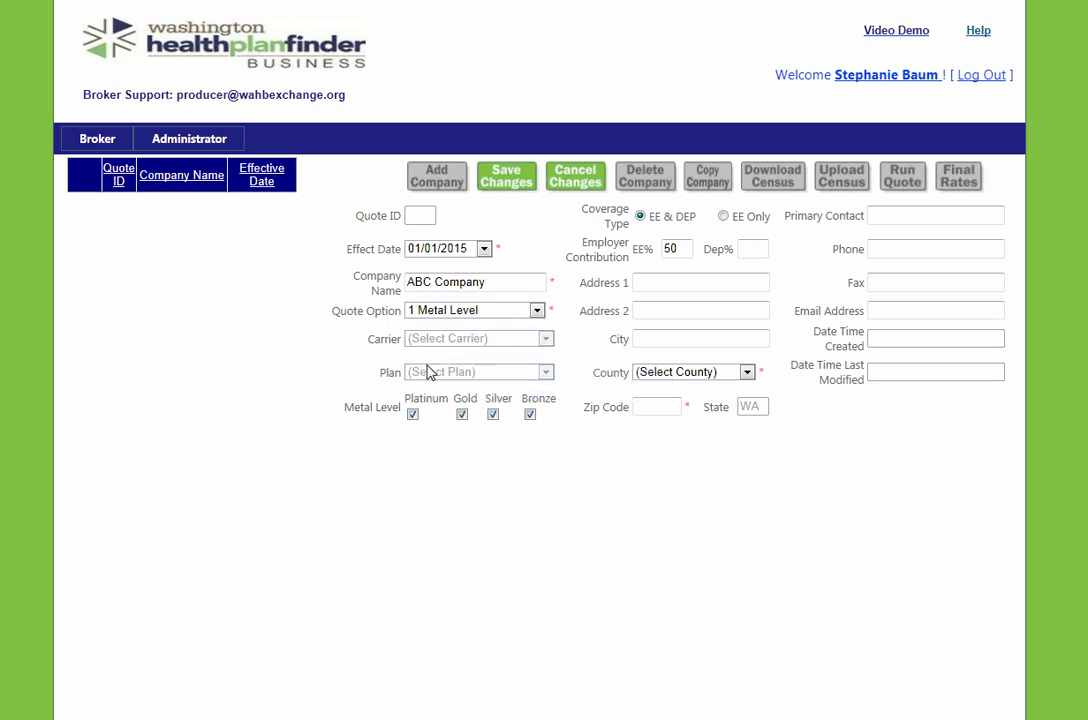
click(412, 414)
click(462, 414)
click(530, 414)
Set the employer contribution to 80% for employees and 50% for dependents
drag(680, 248, 652, 245)
text(80)
key(Tab)
text(50)
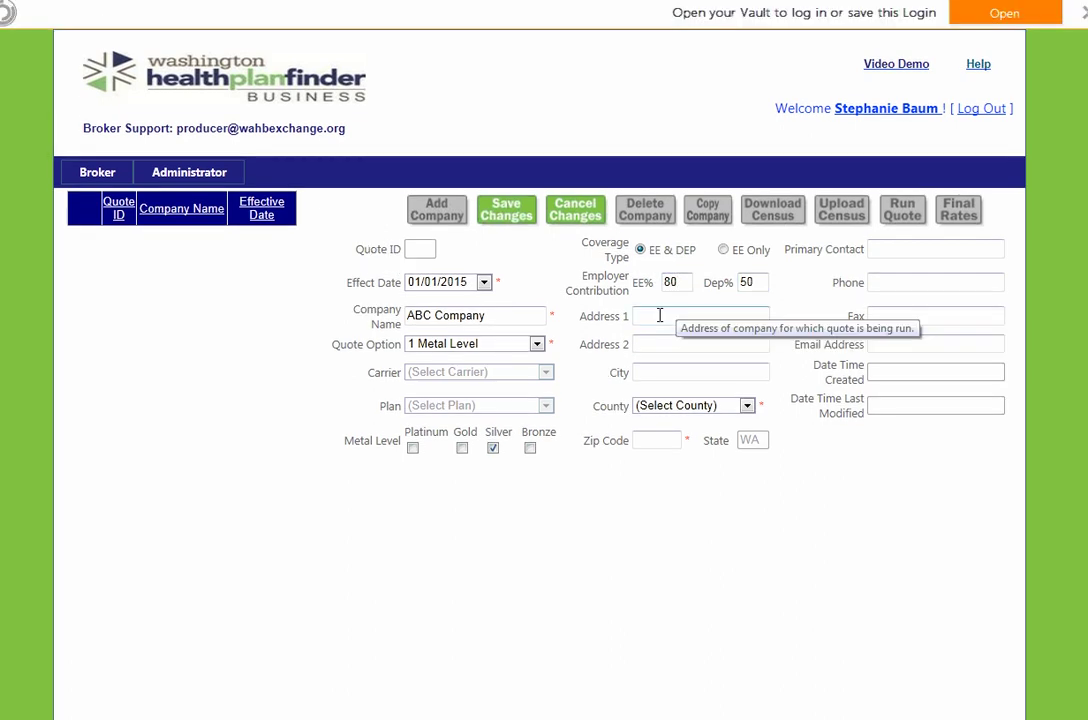
Enter the company's street address, suite line and zip code
click(660, 315)
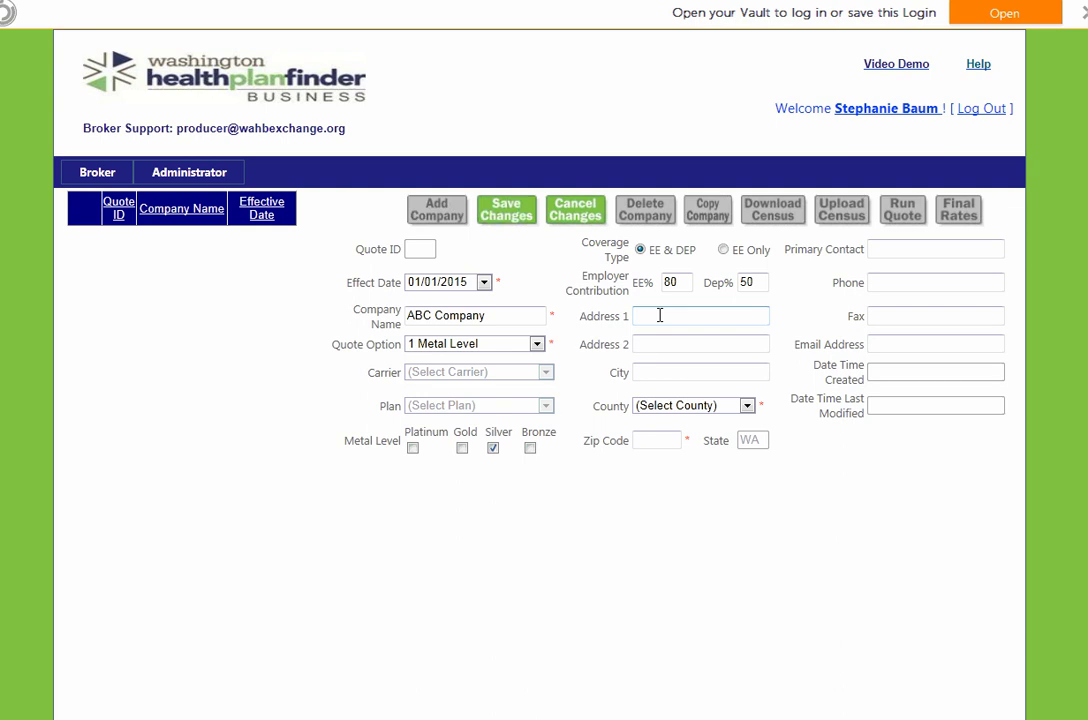
text(123 Main Street)
key(Tab)
text(Suite 100)
key(Tab)
text(98520)
key(Tab)
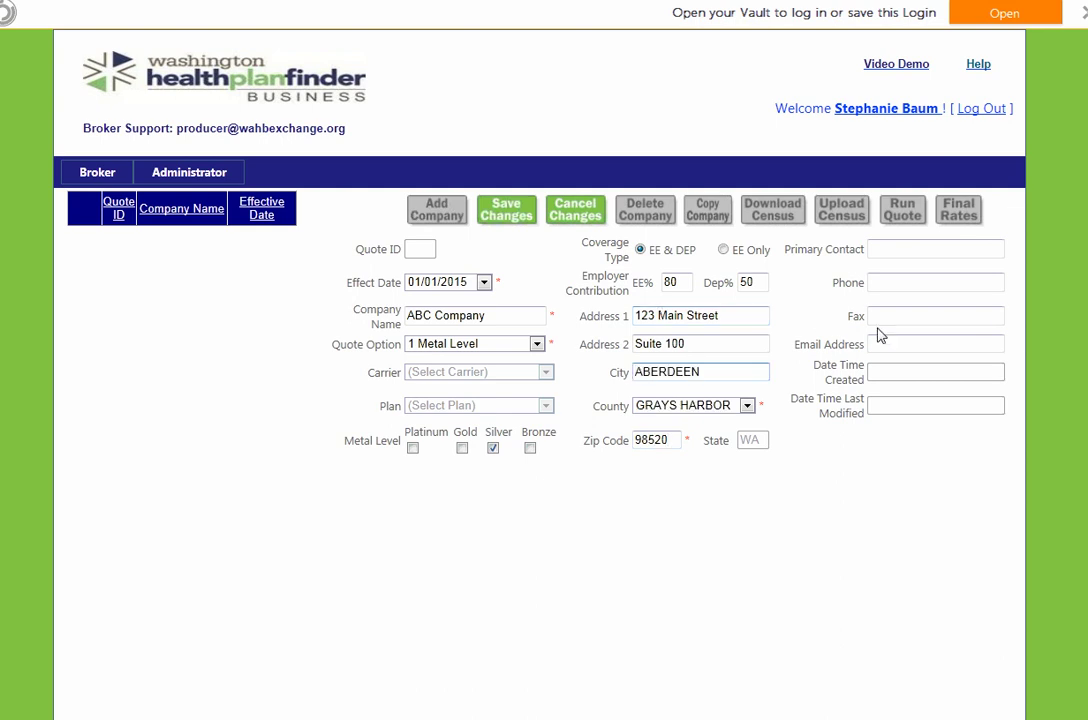
Fill in the primary contact's full name, phone number, fax number and e-mail address
click(905, 249)
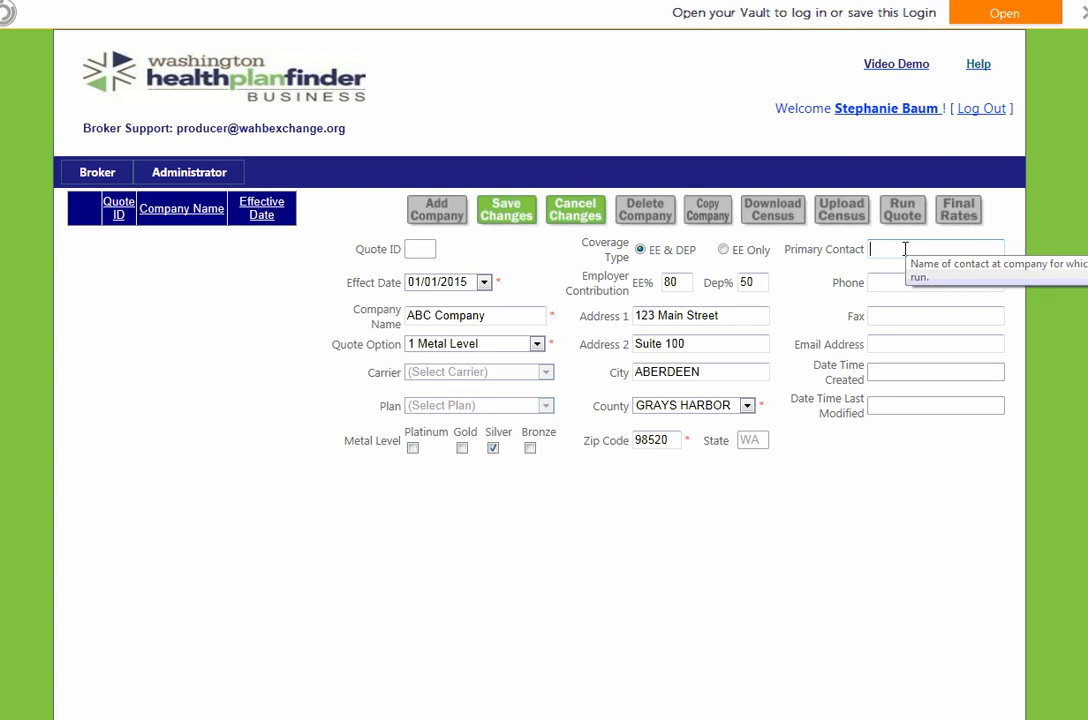
text(Joe Black)
key(Tab)
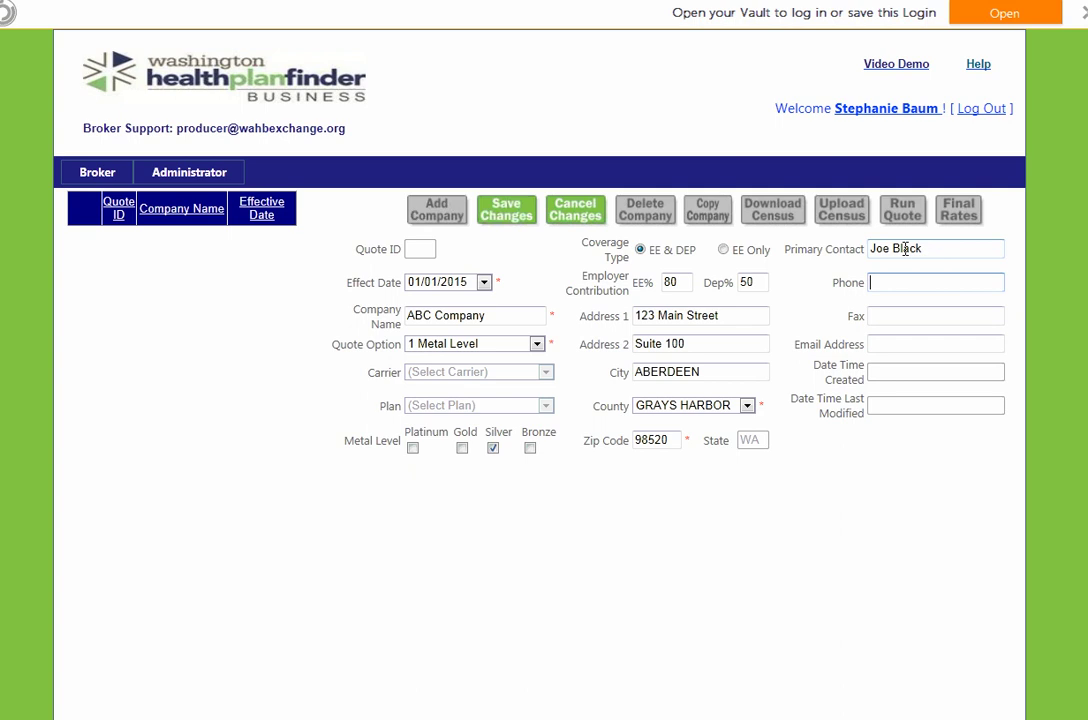
text(360-555-1212)
key(Tab)
text(360-5)
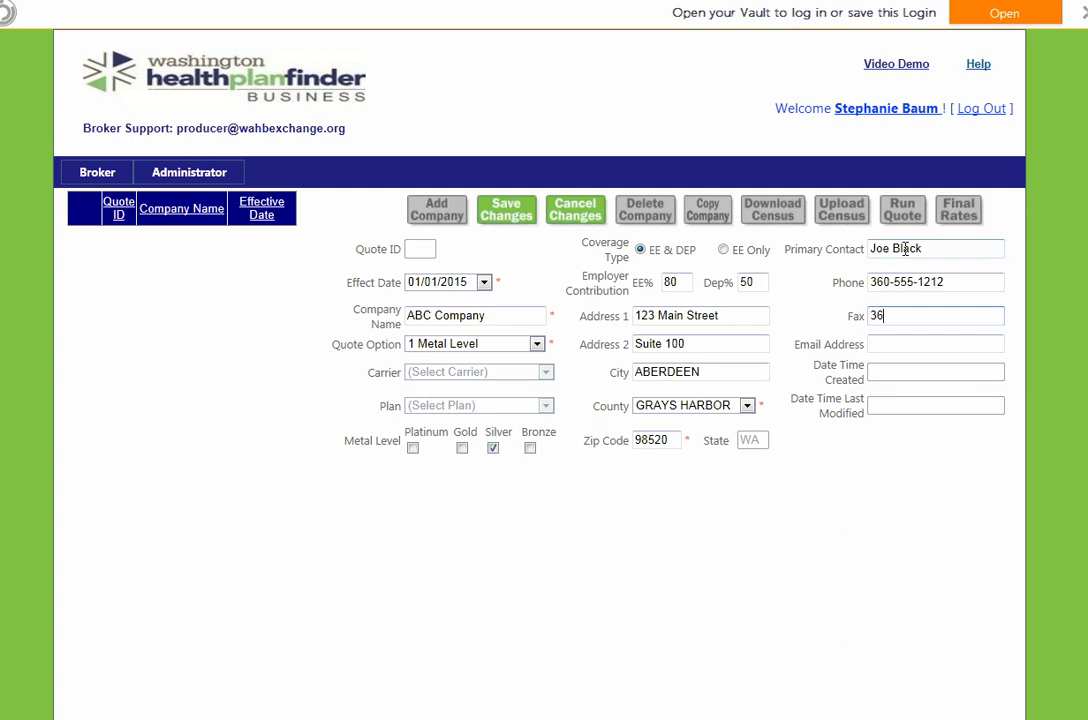
text(55-1313)
key(Tab)
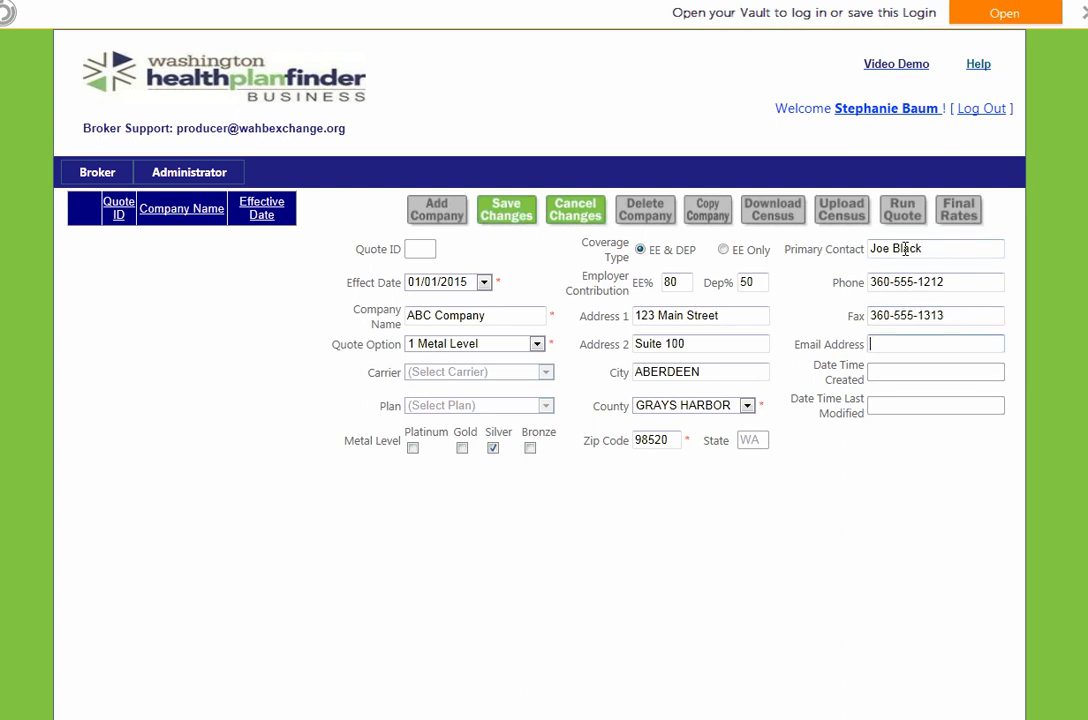
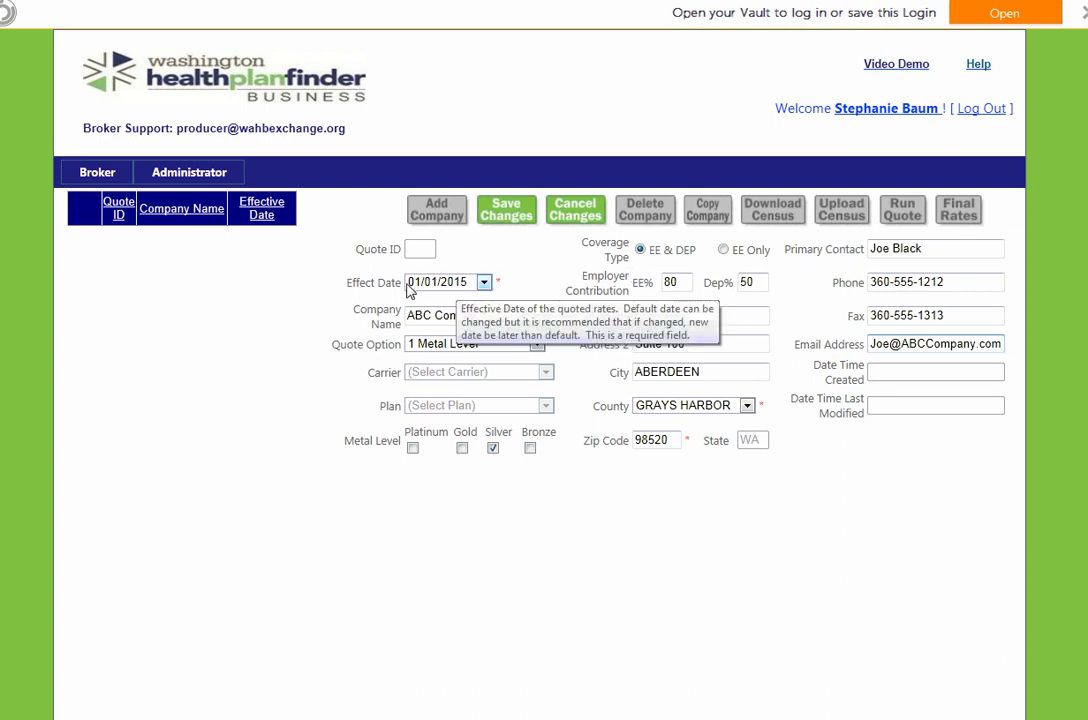
Save ABC Company's quote details to create the quote and show the census grid
click(506, 211)
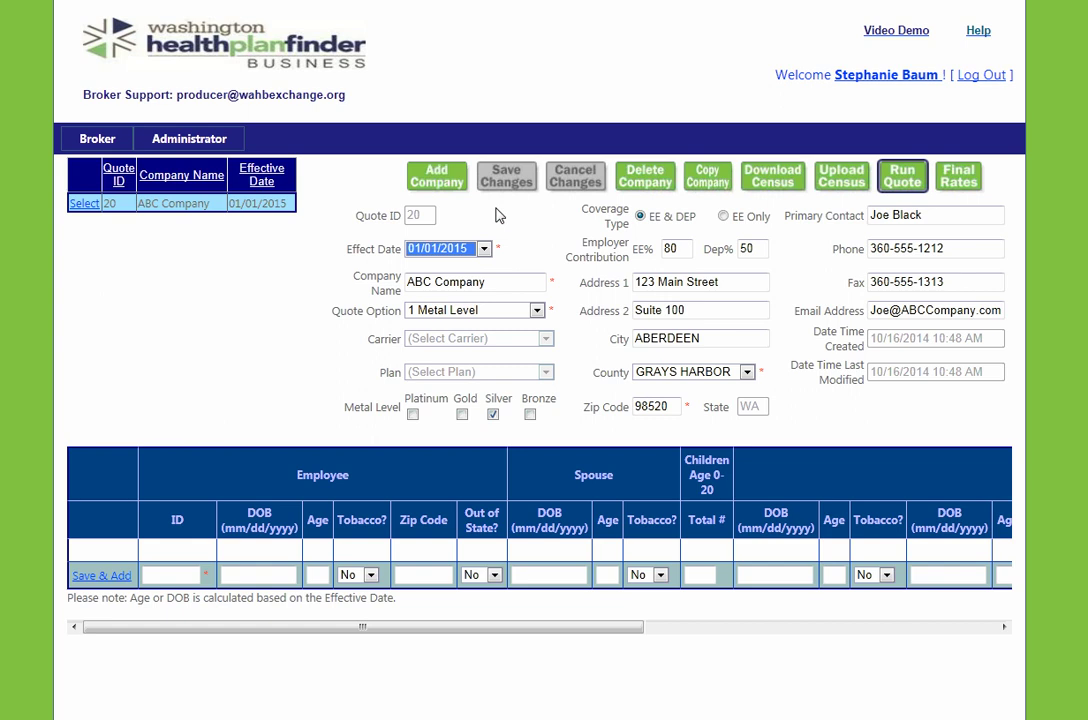
click(112, 564)
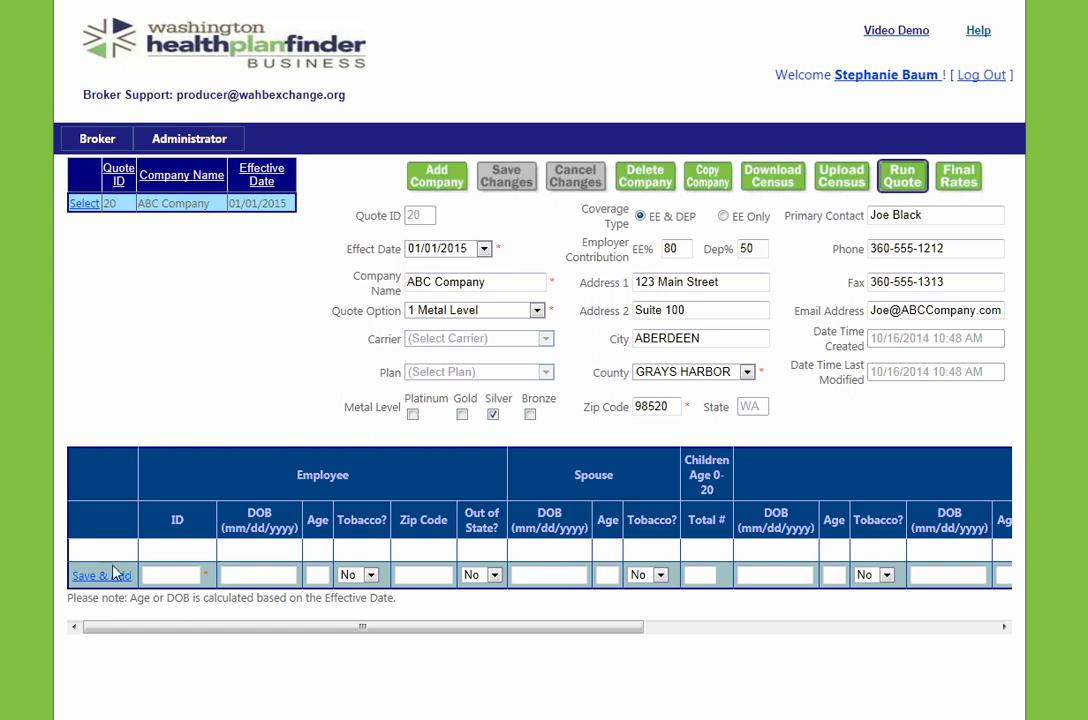
click(158, 574)
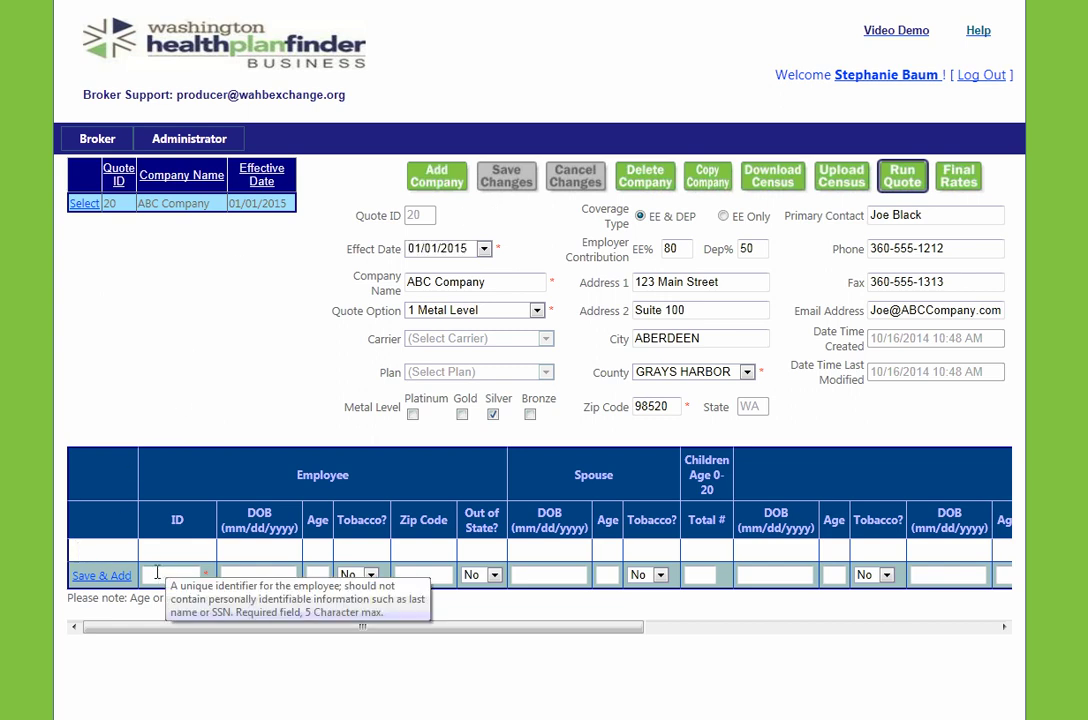
text(DG101)
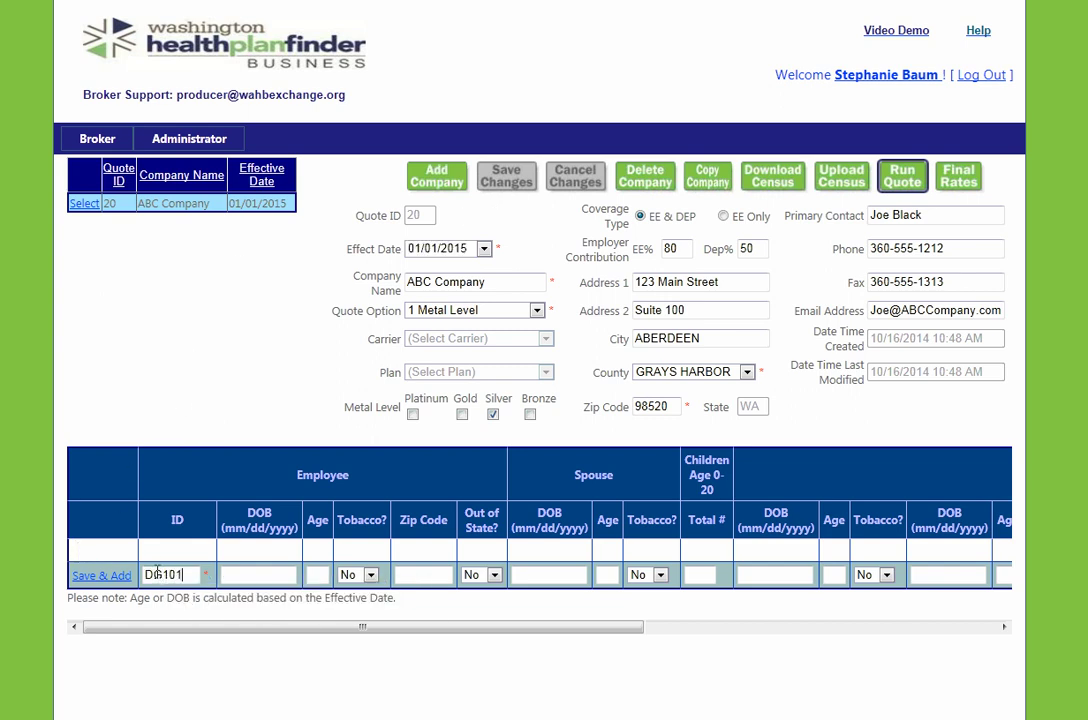
key(Tab)
text(05/28/1967)
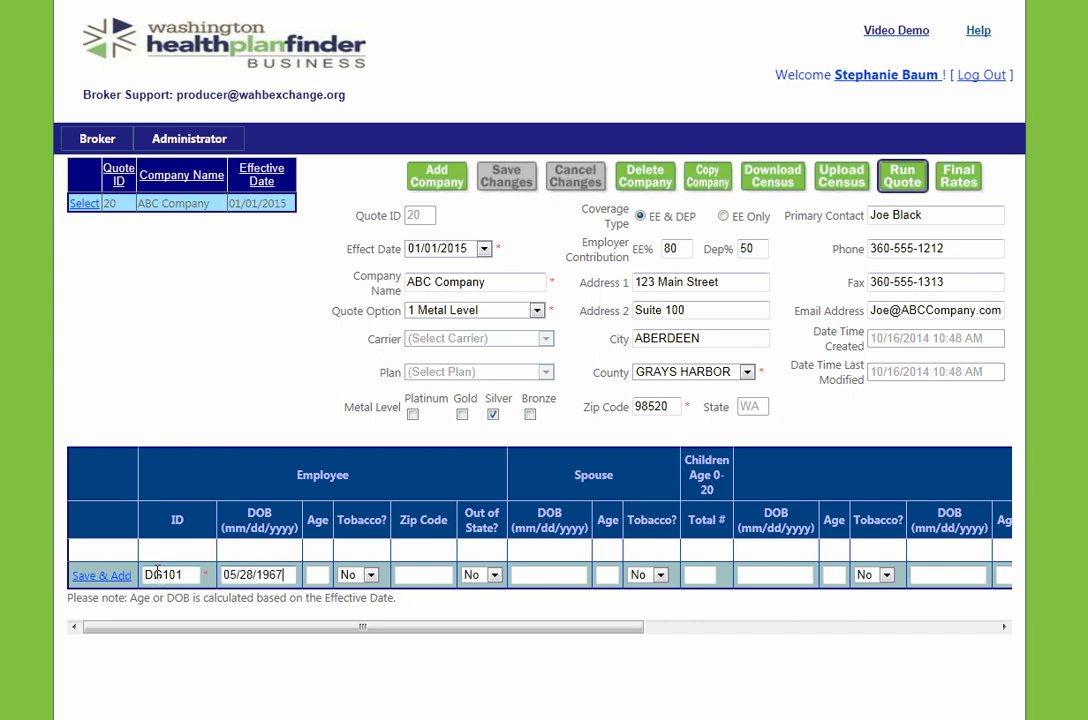
key(Tab)
key(Tab)
key(Tab)
text(98520)
key(Tab)
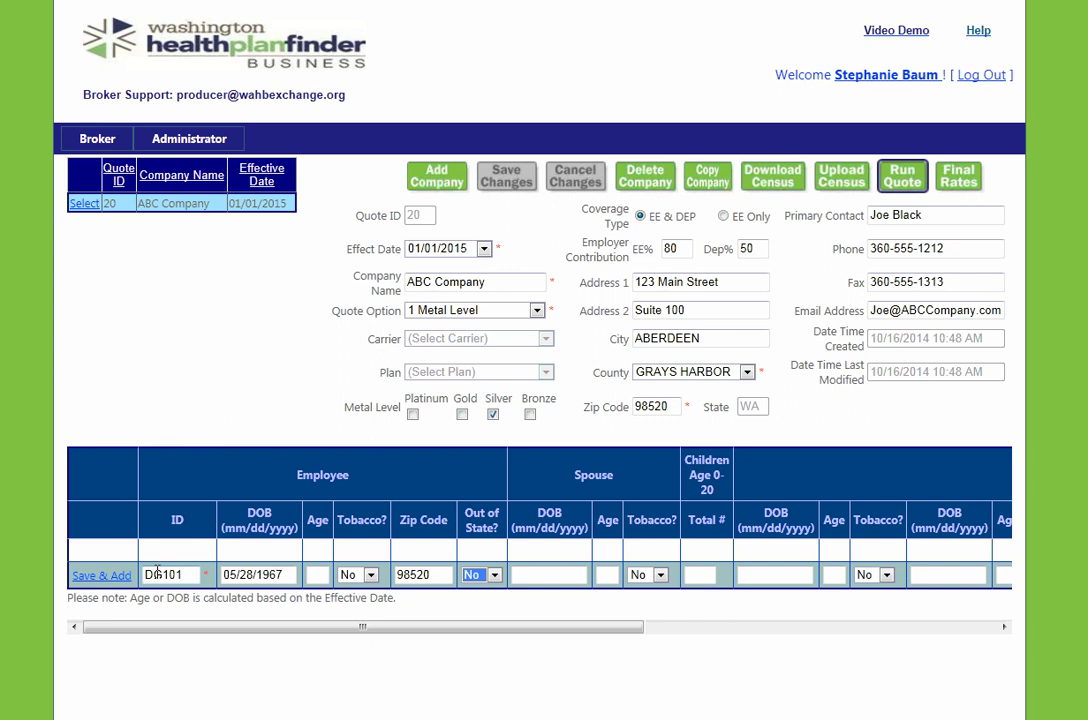
key(Tab)
text(06/29/19)
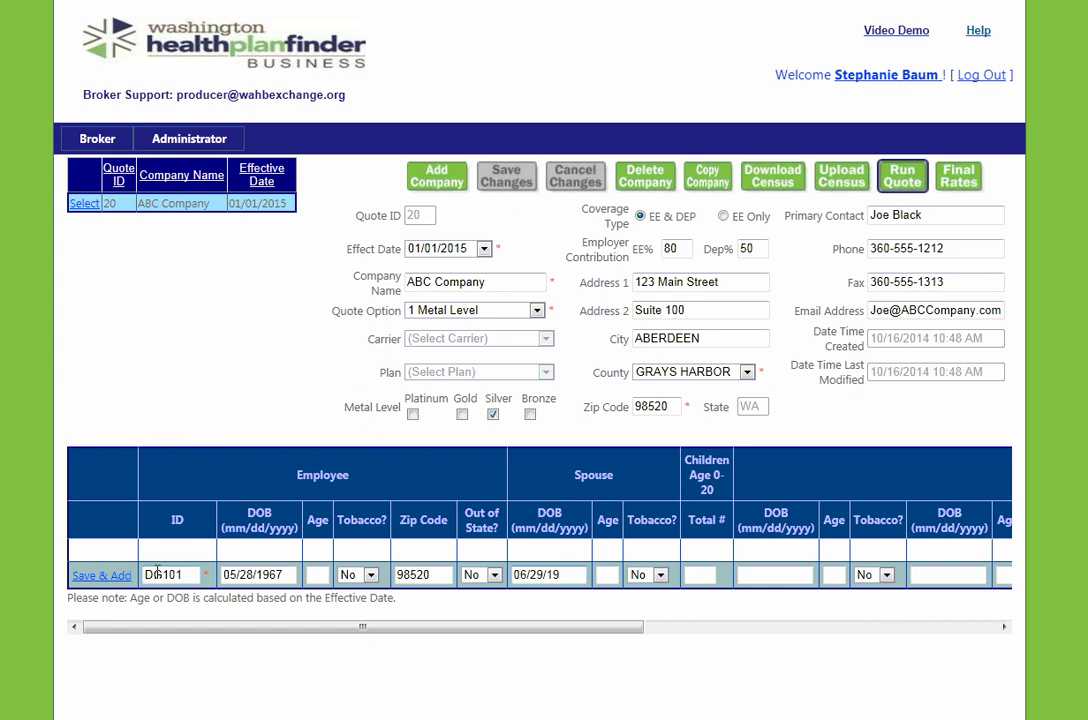
text(68)
key(Tab)
key(y)
key(Tab)
text(1)
key(Tab)
key(Tab)
text(21)
click(104, 576)
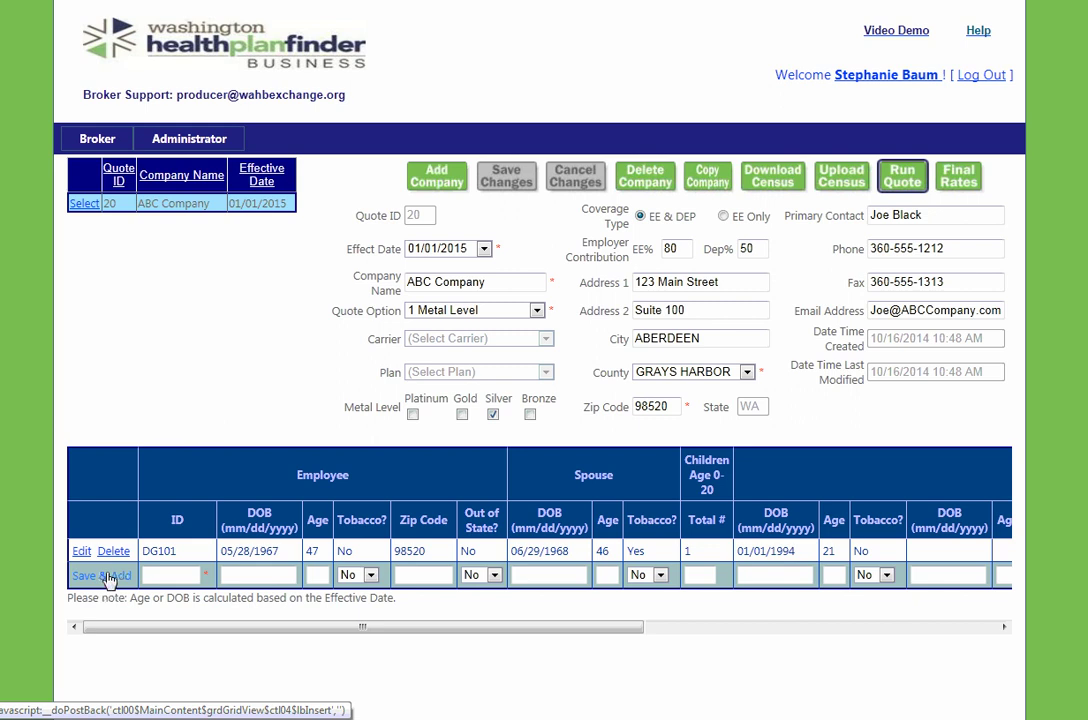
Add employee SS656, age 53, zip code 98550, with 2 children, and save the row
click(163, 575)
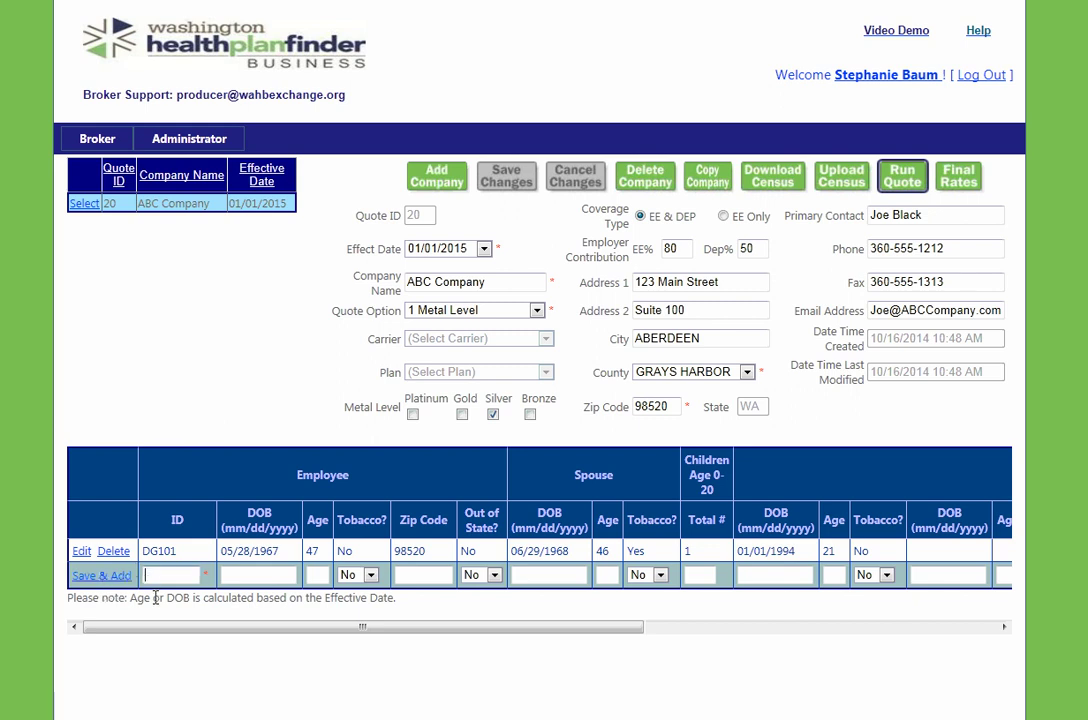
text(SS656)
key(Tab)
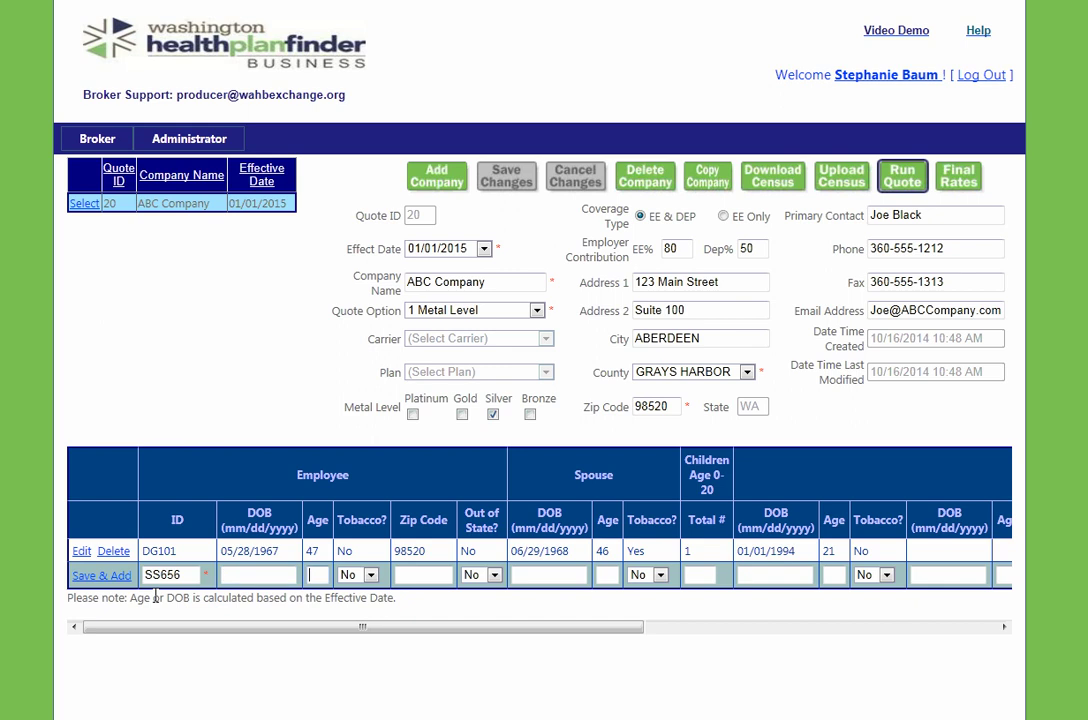
text(53)
key(Tab)
key(Tab)
text(98550)
key(Tab)
key(Tab)
key(Tab)
key(Tab)
key(Tab)
text(2)
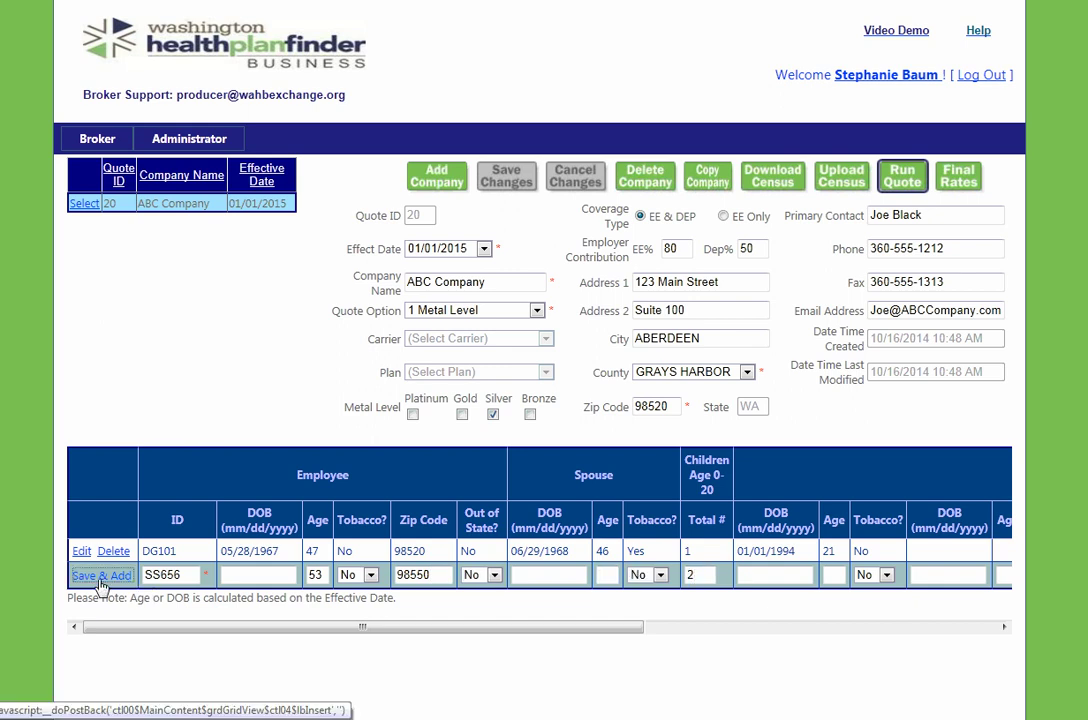
click(100, 576)
Add employee KL007, age 29, and save the row
click(165, 598)
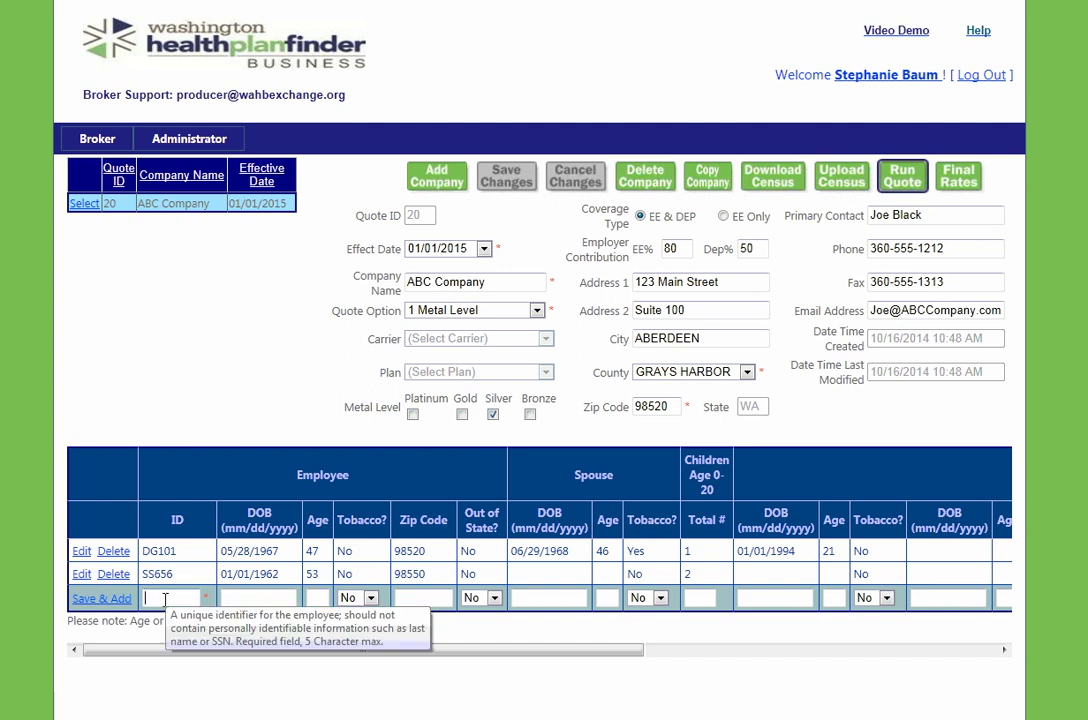
text(KL007)
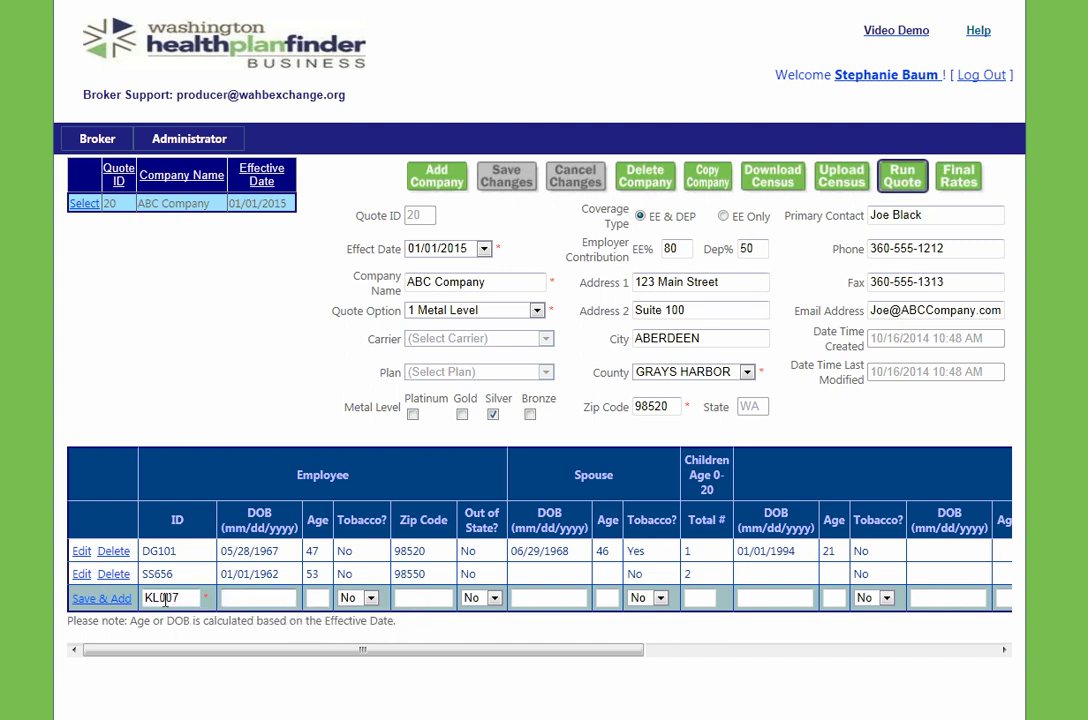
key(Tab)
key(Tab)
text(29)
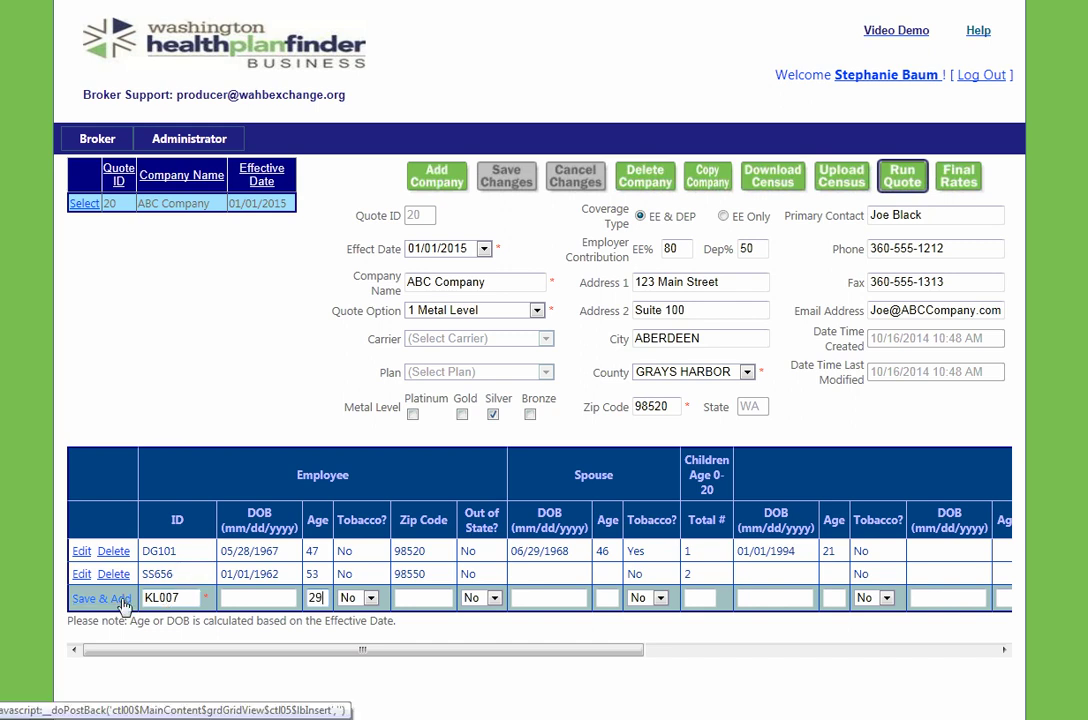
click(118, 599)
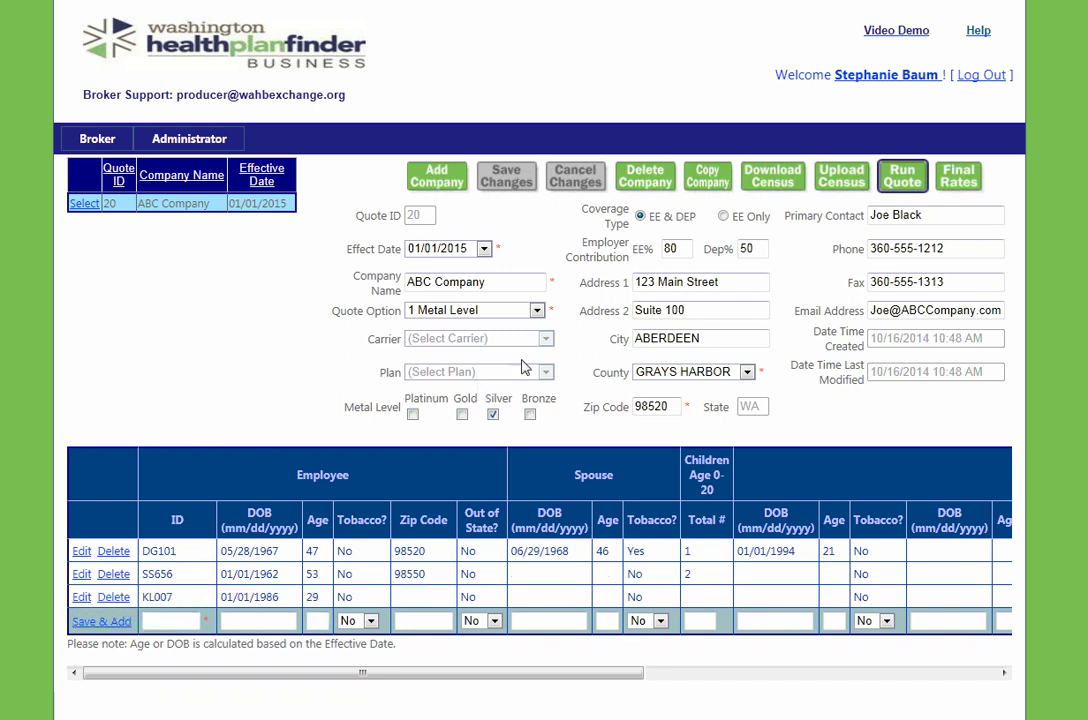
Run the quote, review per-employee rates for Beneficial 2000 and Value 3500, and preview the proposal
click(900, 176)
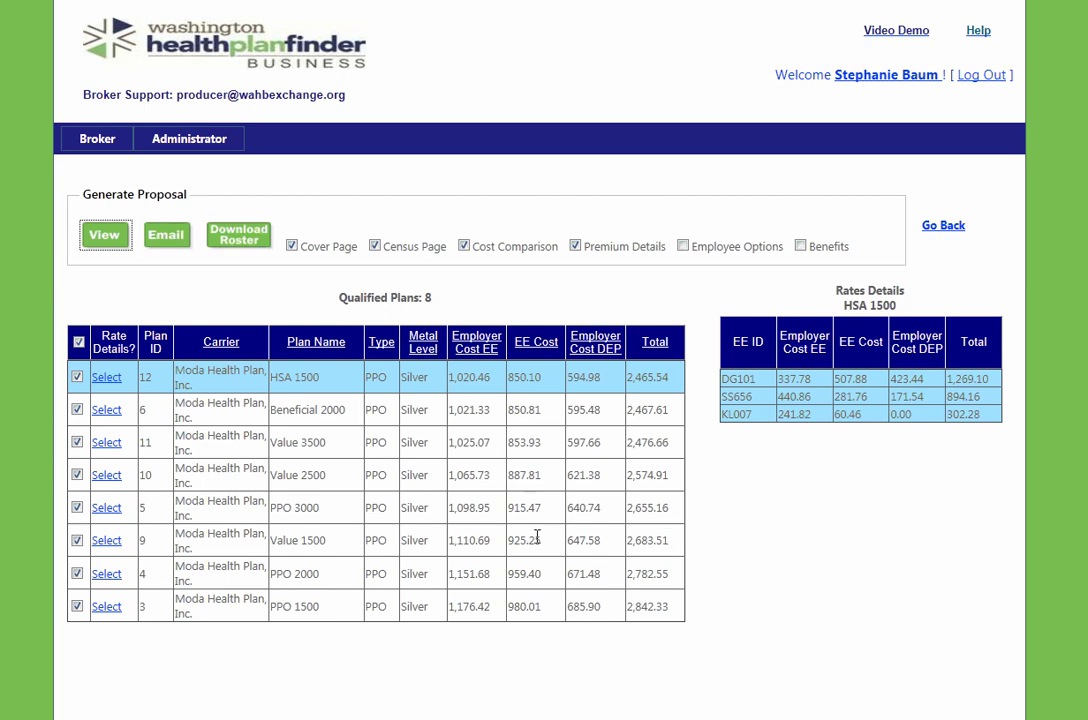
click(105, 411)
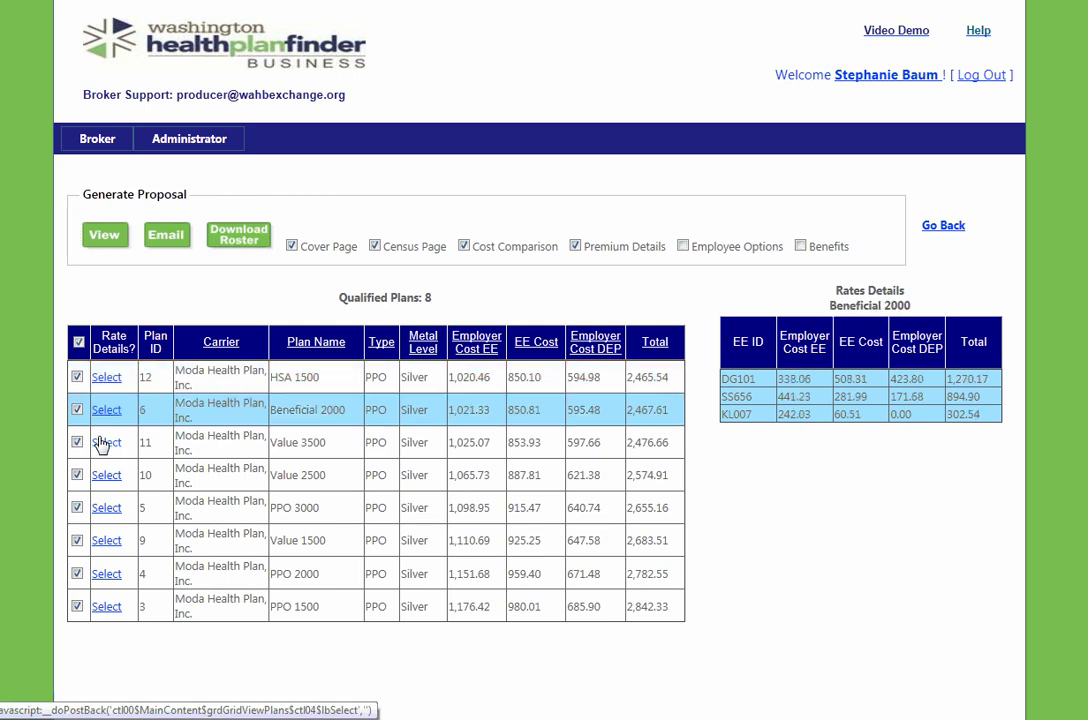
click(104, 444)
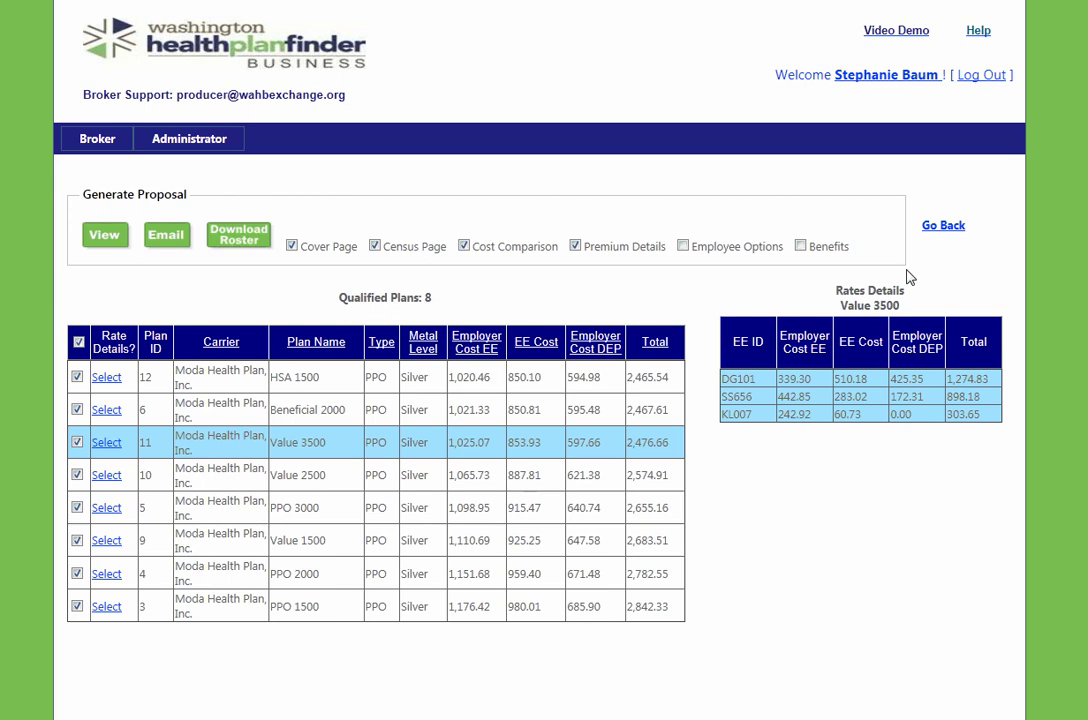
click(103, 238)
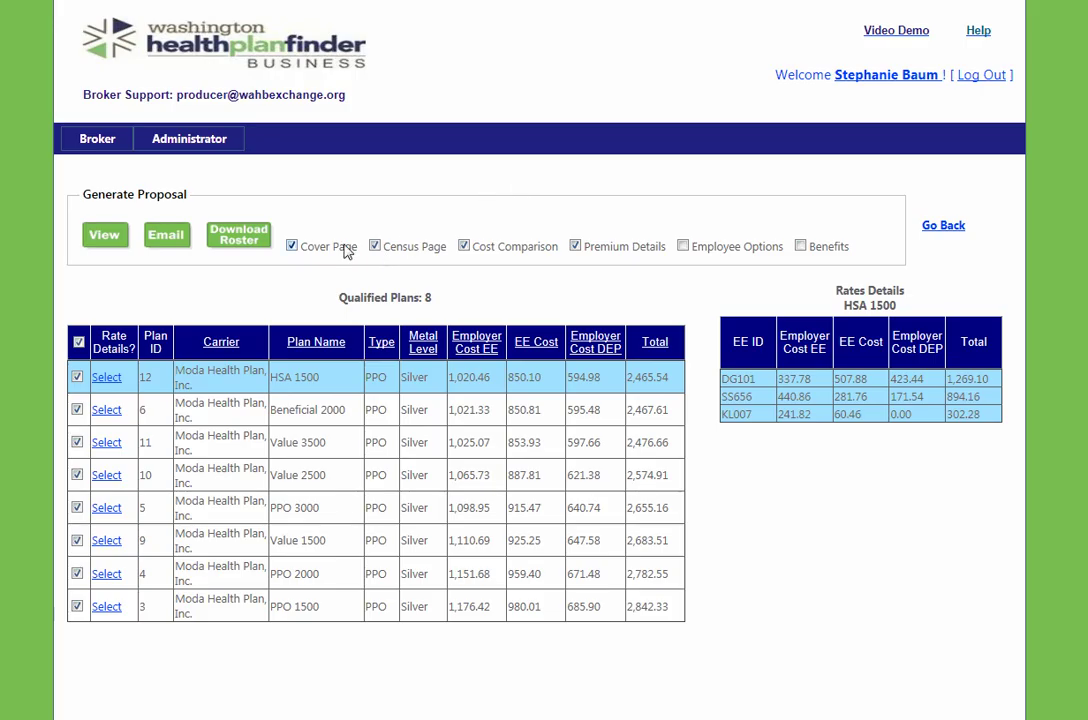
E-mail the generated proposal to the client and acknowledge the sent confirmation
click(175, 246)
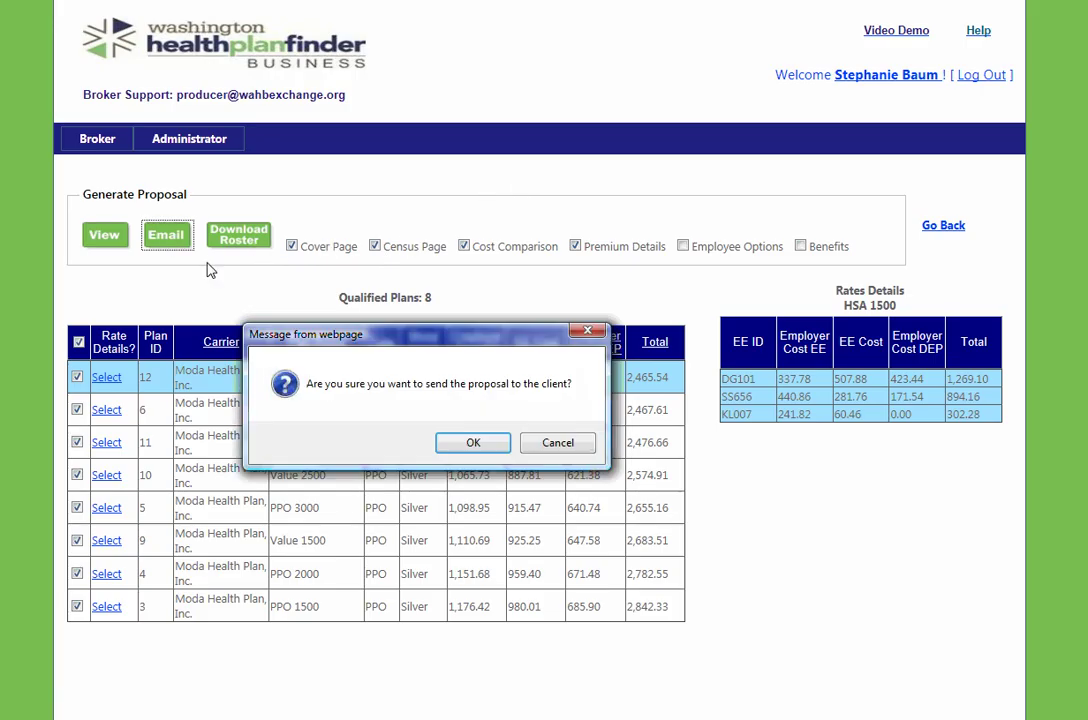
click(473, 443)
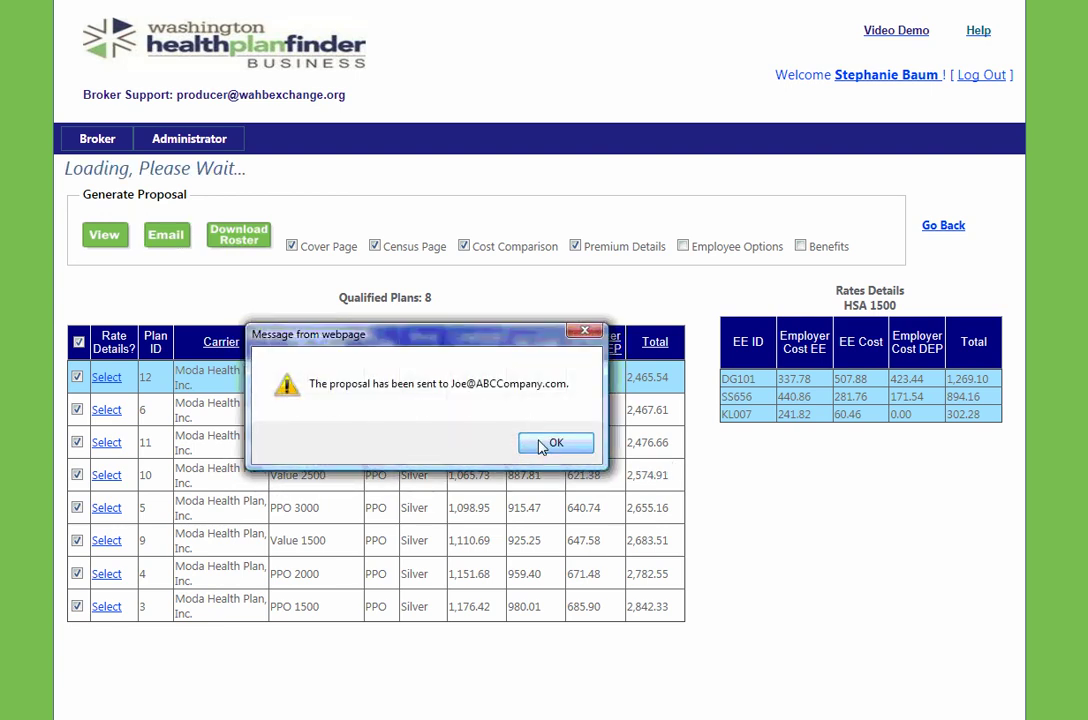
click(548, 442)
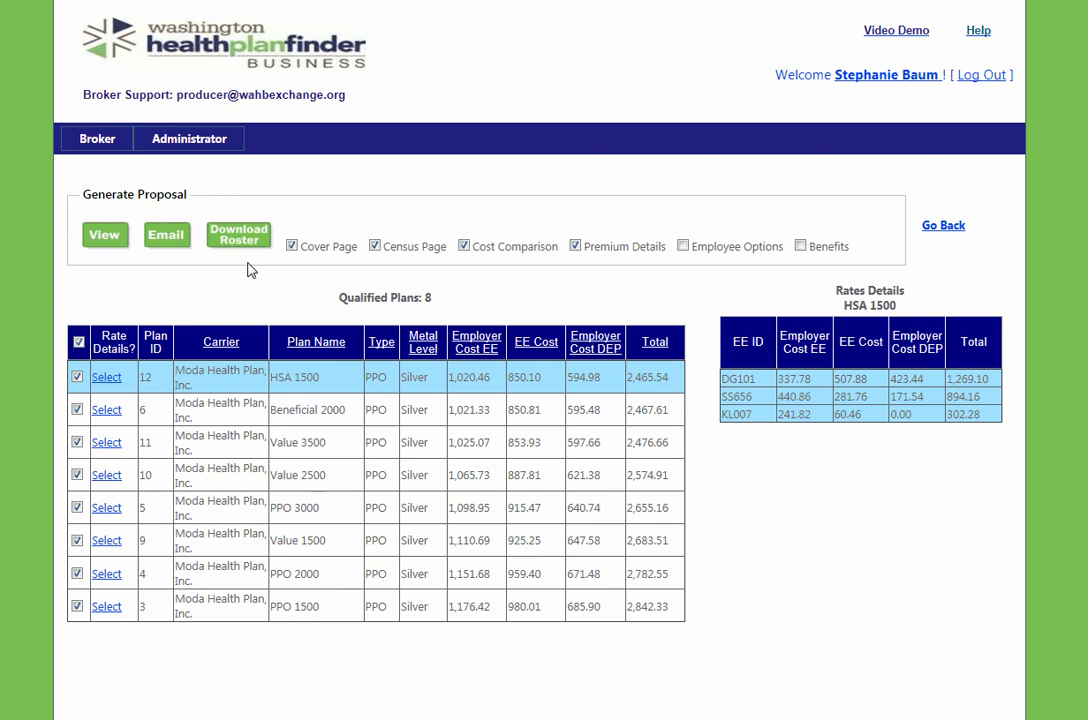
Return to the company quote form and open the Final Rates report
key(Tab)
click(958, 230)
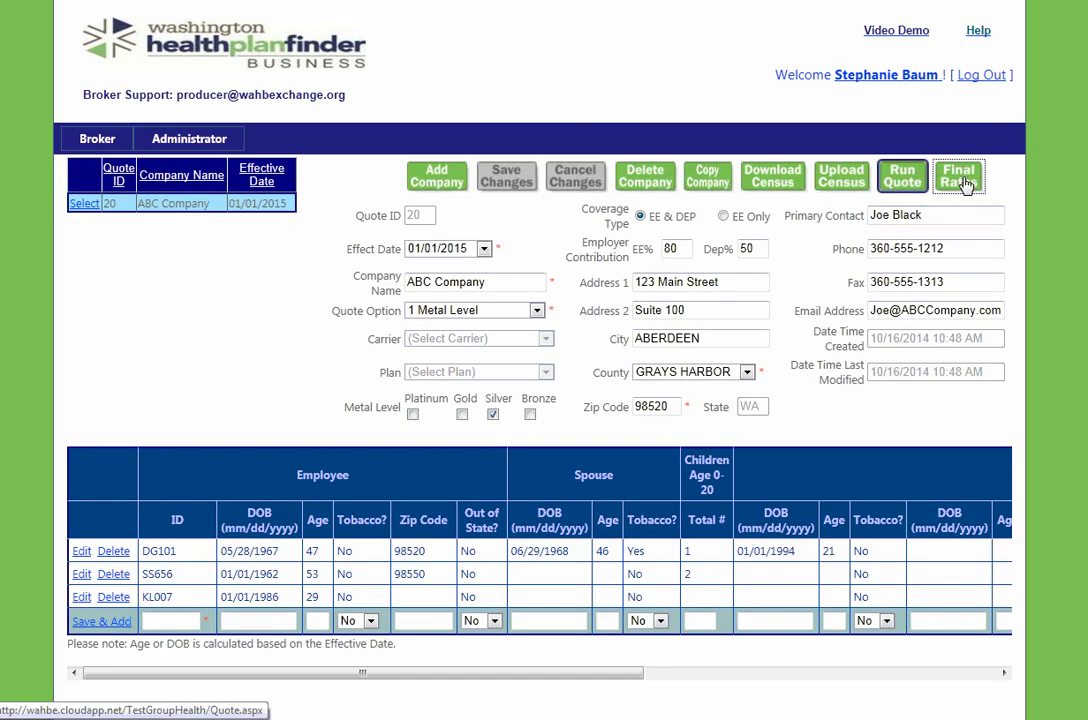
click(960, 178)
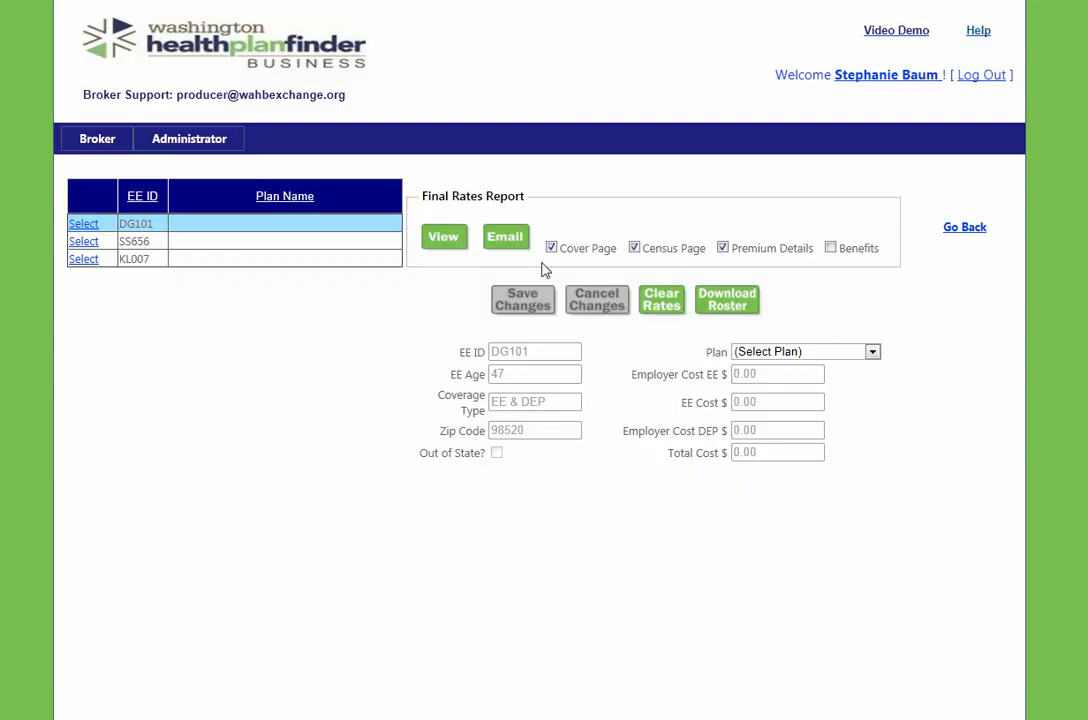
Assign the PPO 3000 plan to employee DG101 and save
click(86, 226)
click(758, 353)
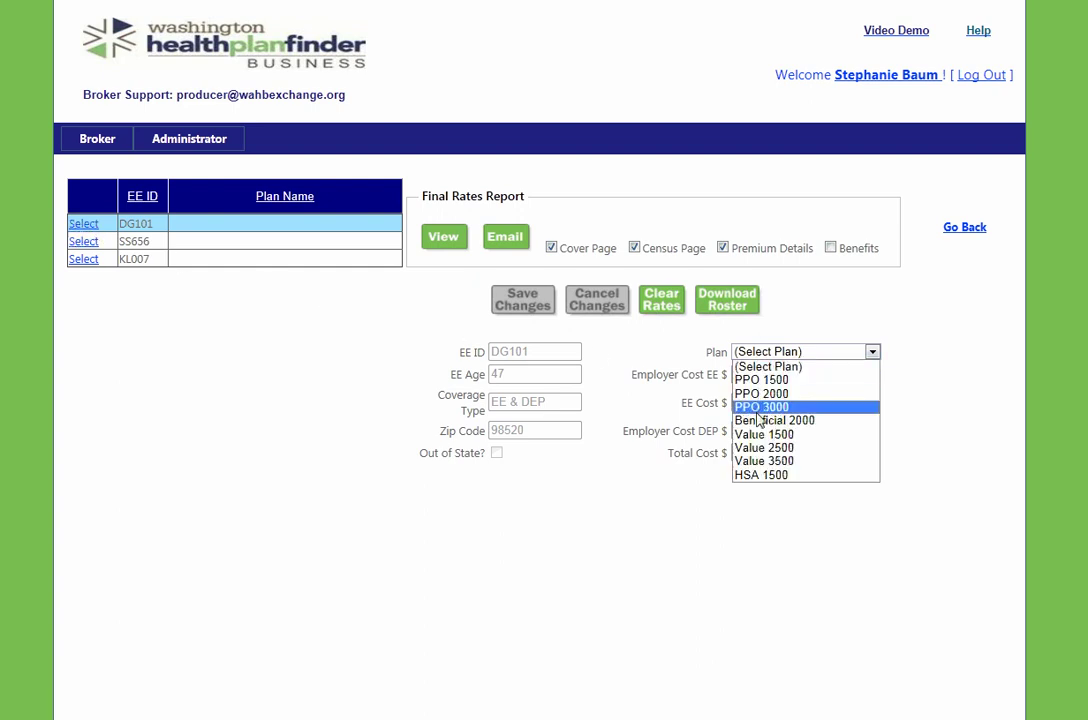
click(762, 407)
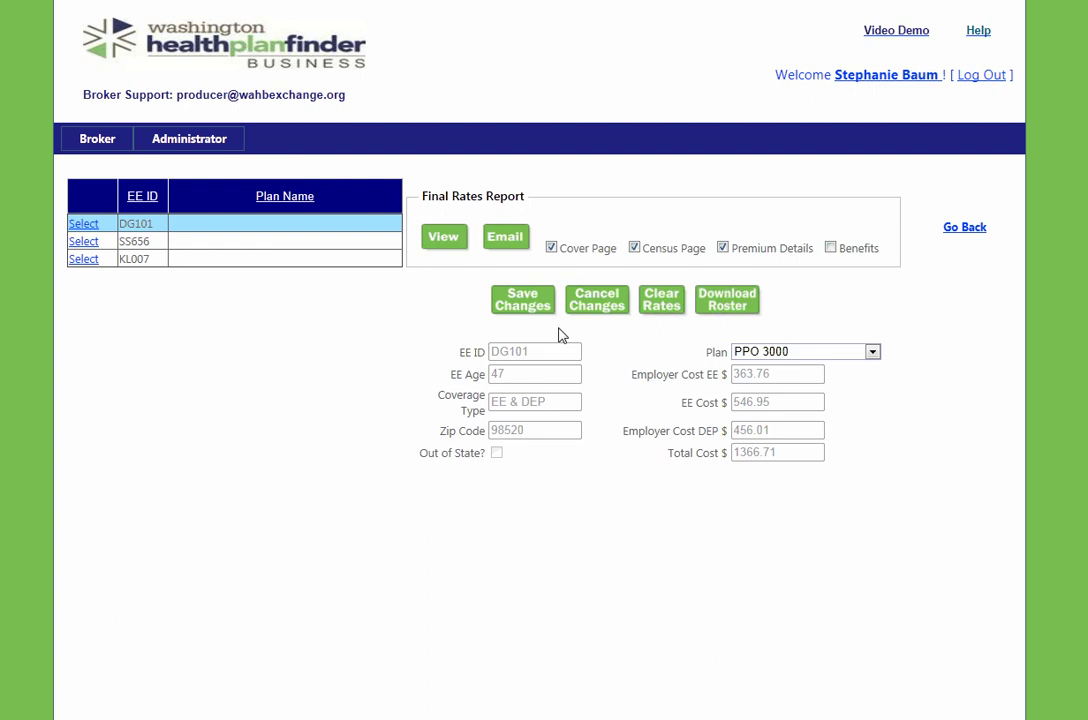
click(517, 298)
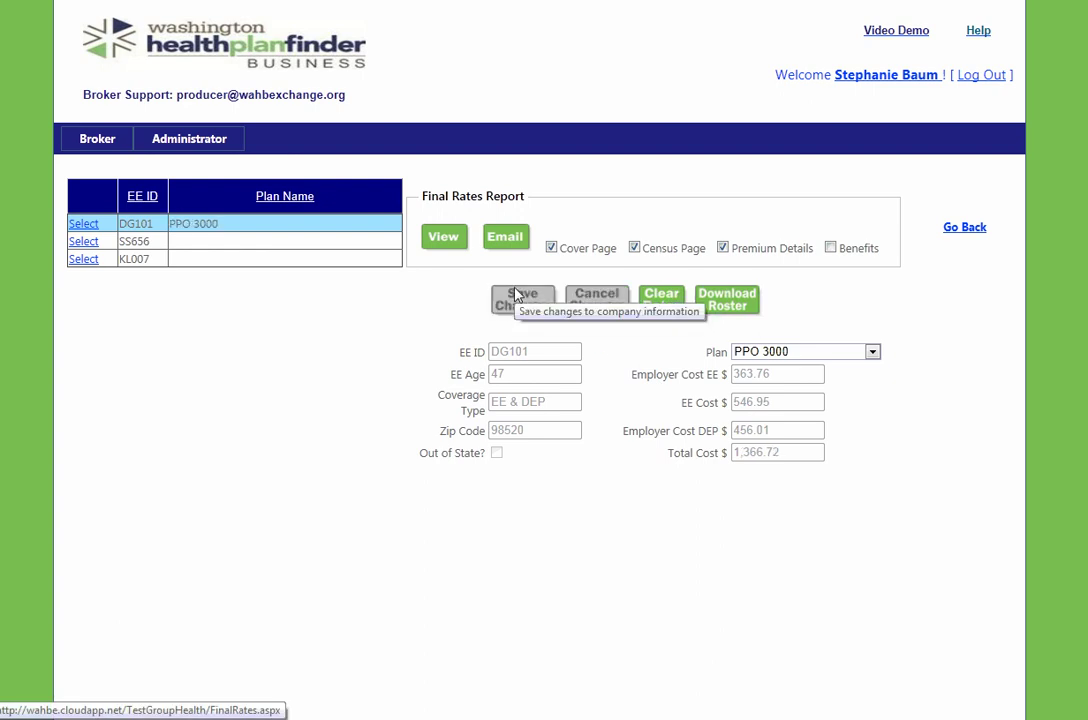
Assign the Value 1500 plan to employee SS656 and save
click(84, 243)
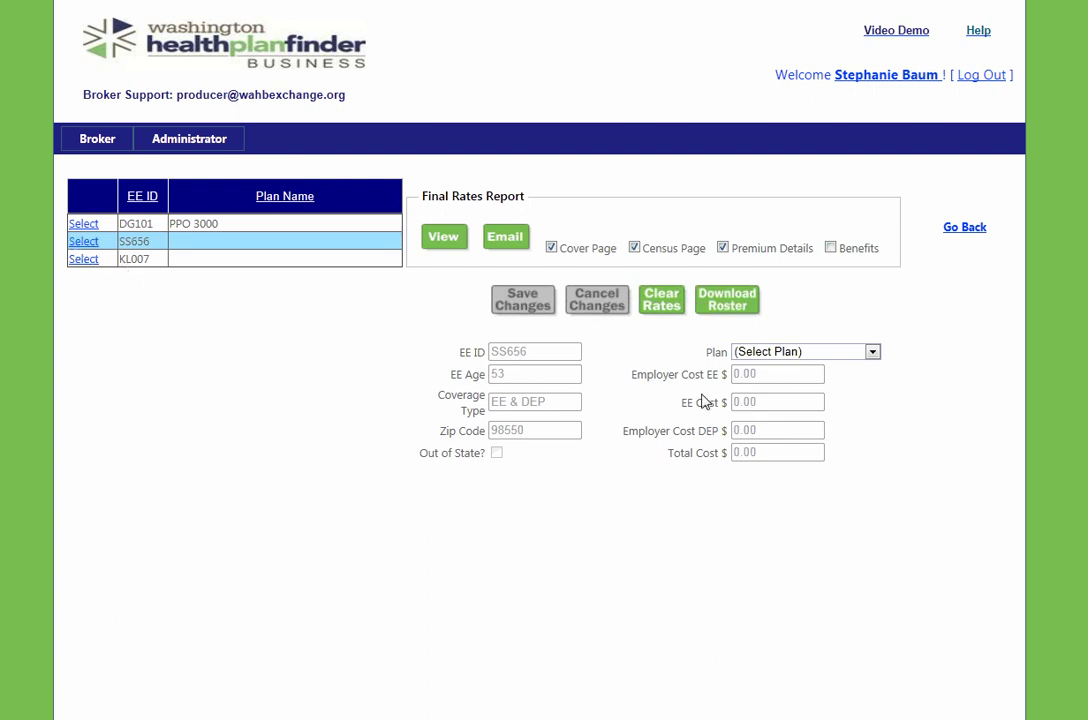
click(780, 352)
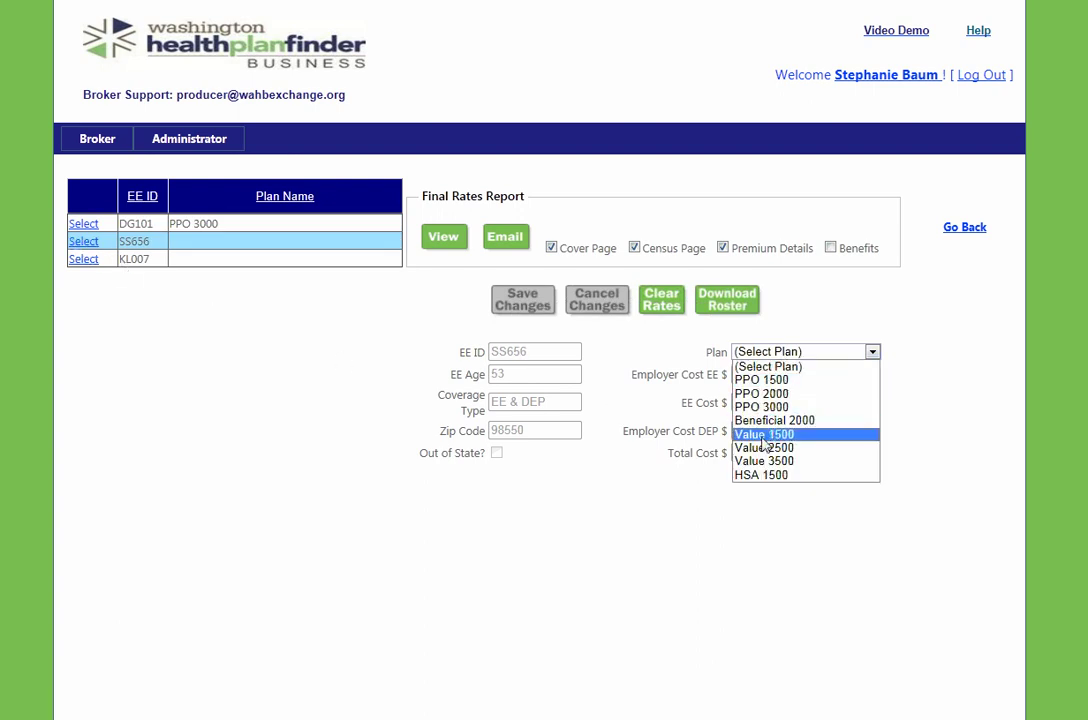
click(763, 436)
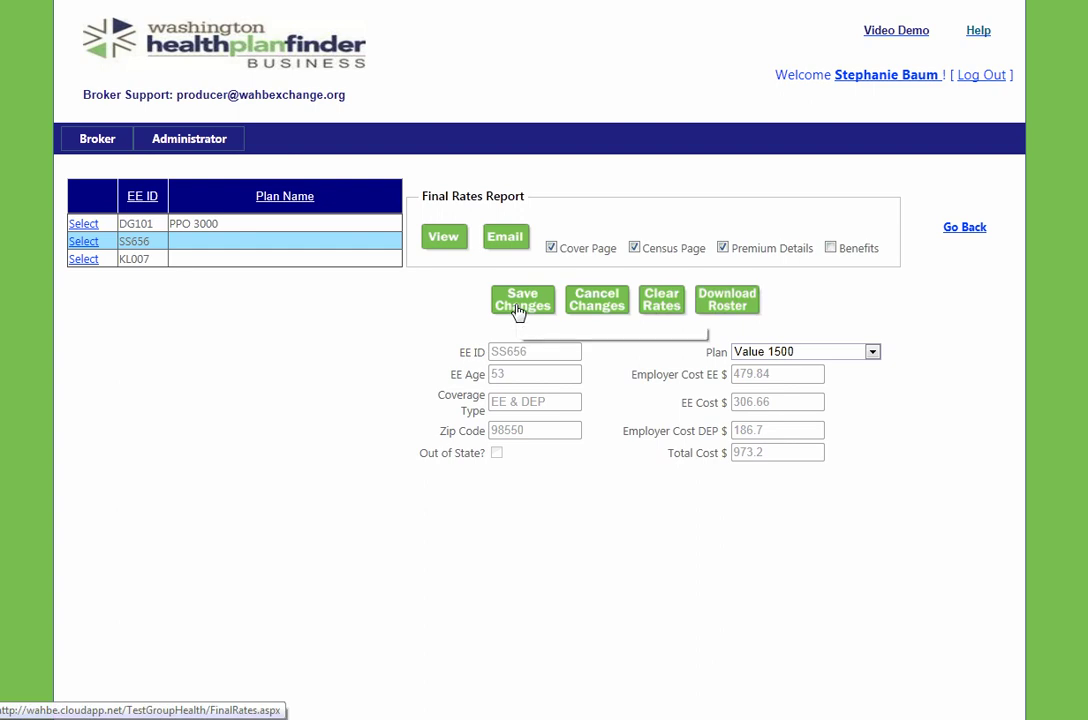
click(518, 303)
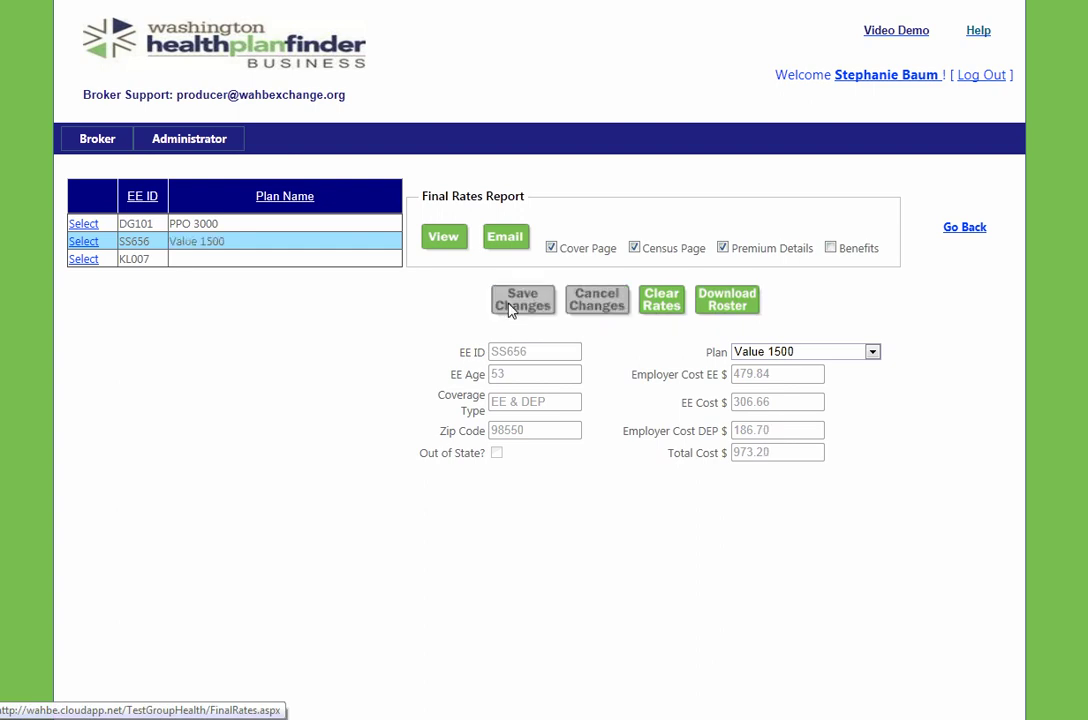
Assign the HSA 1500 plan to employee KL007, save, and e-mail the final rates report
click(84, 259)
click(760, 353)
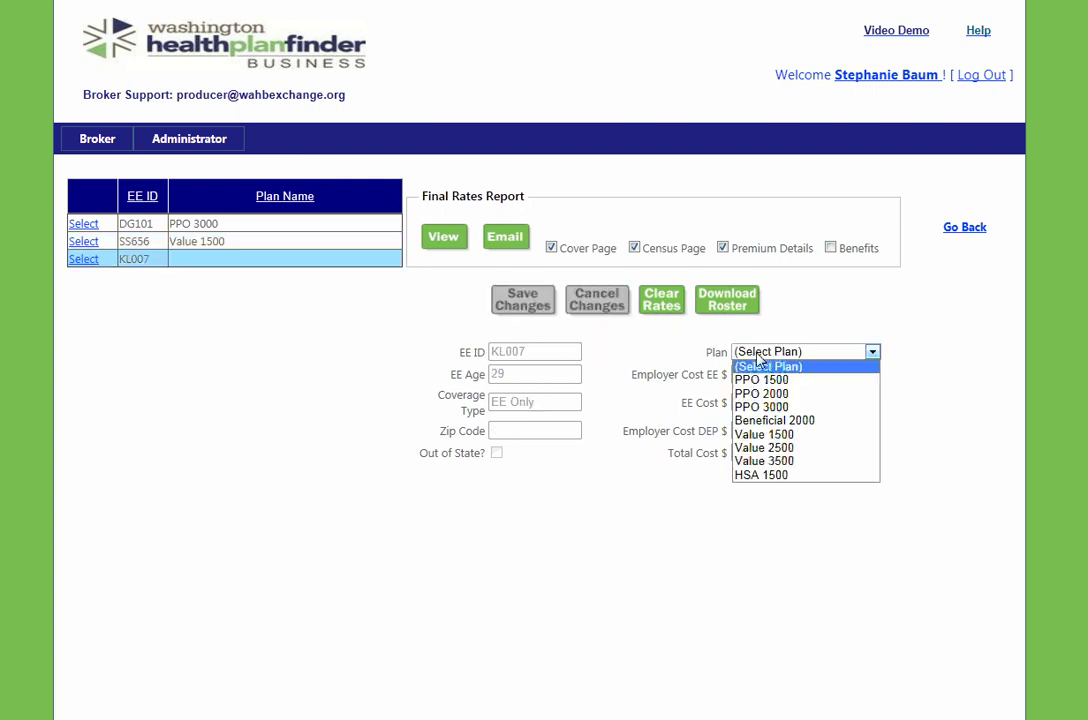
click(754, 475)
click(530, 311)
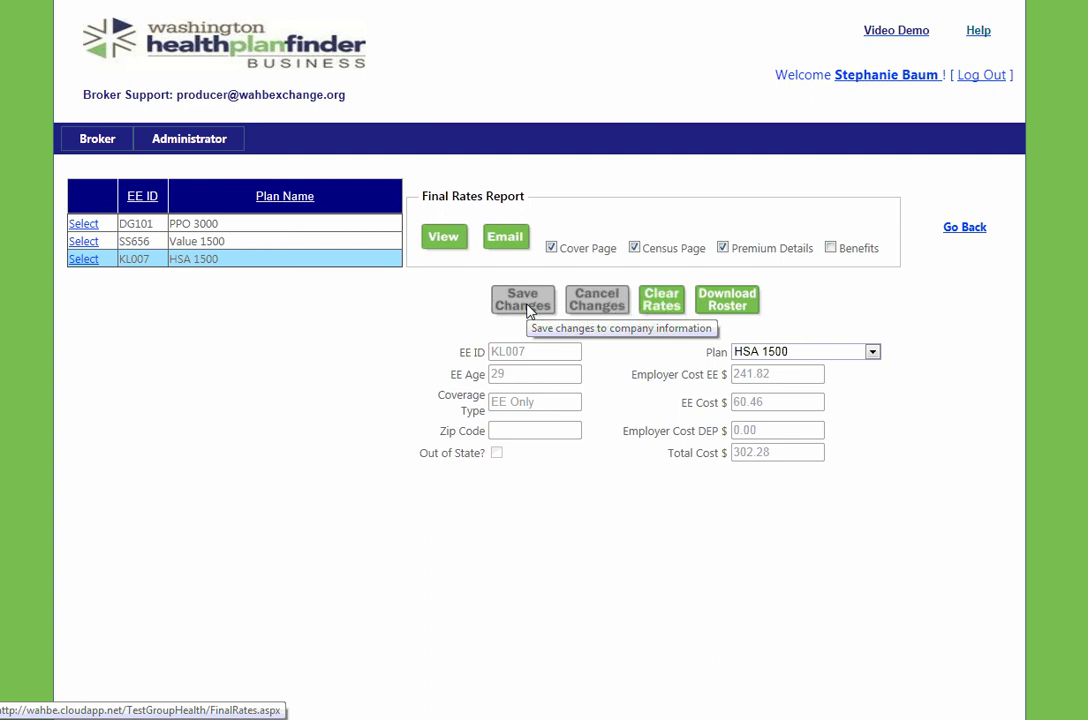
click(515, 245)
Send the final rates report (KL007 on HSA 1500, 302.28 total) and return to ABC Company's quote
click(473, 442)
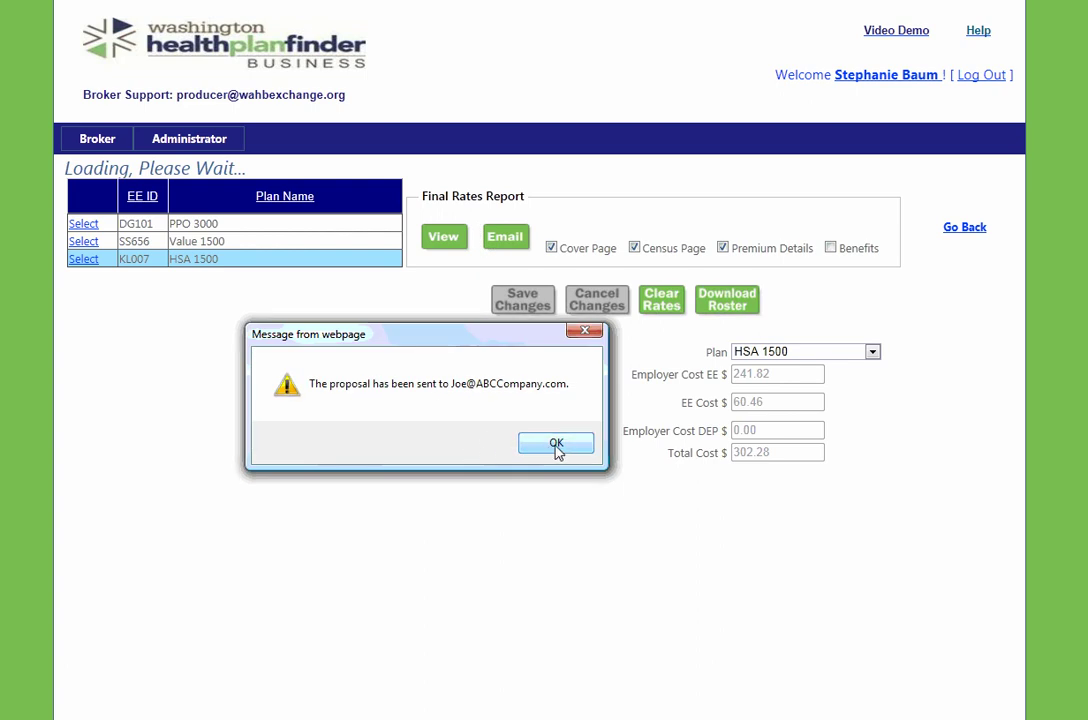
click(576, 449)
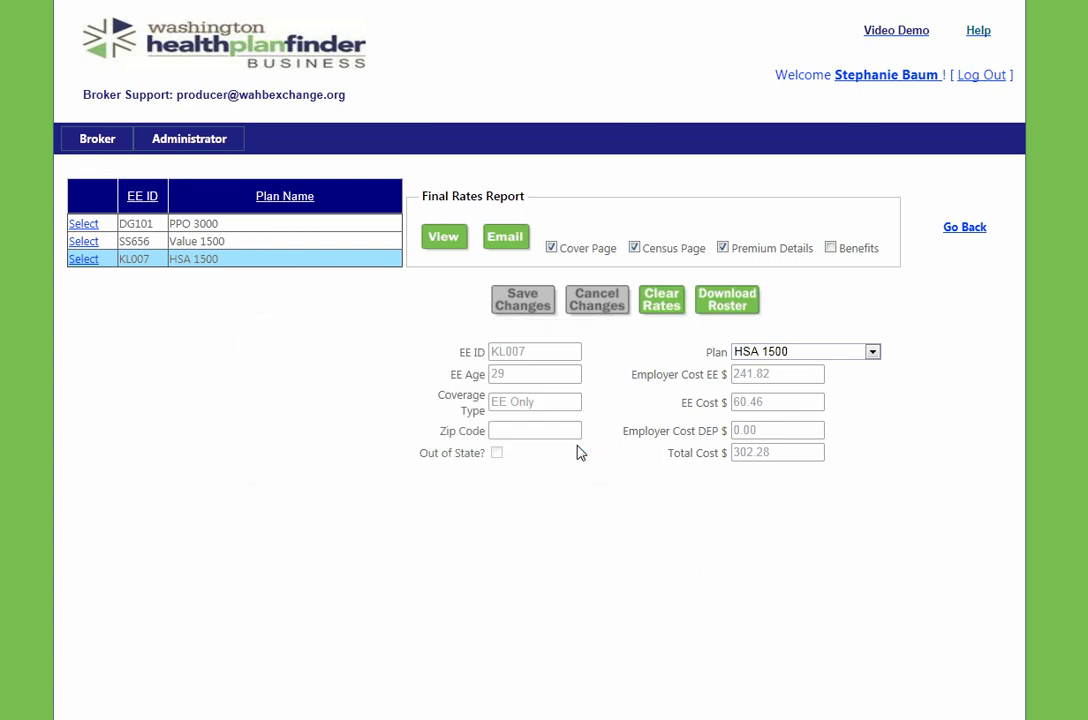
click(962, 230)
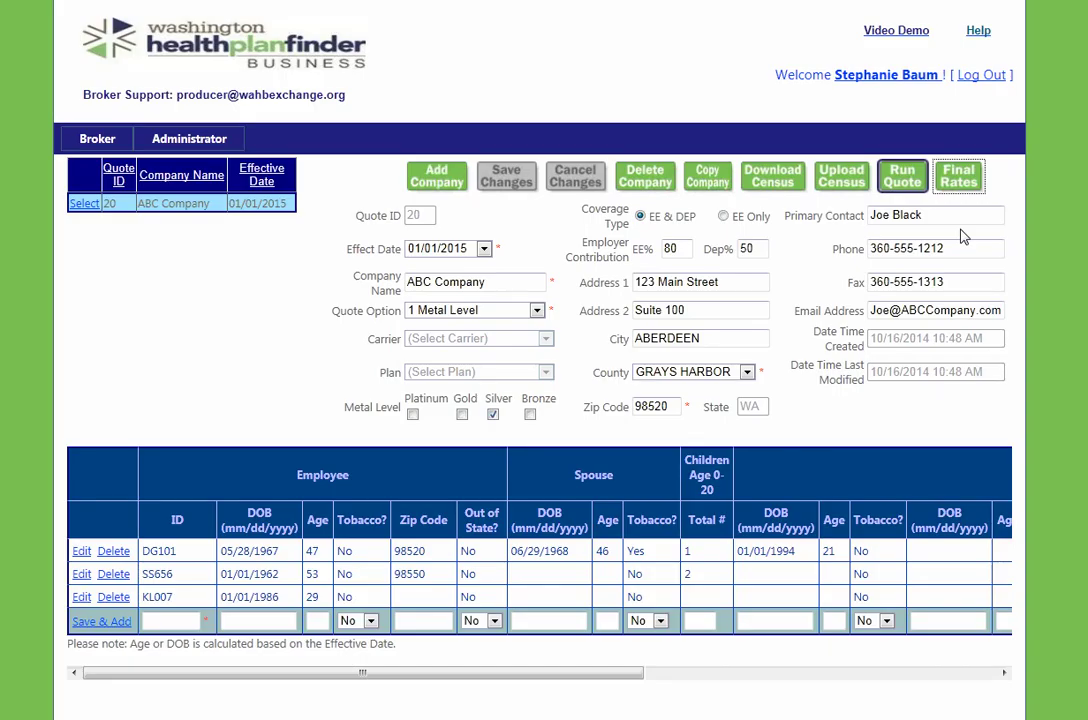